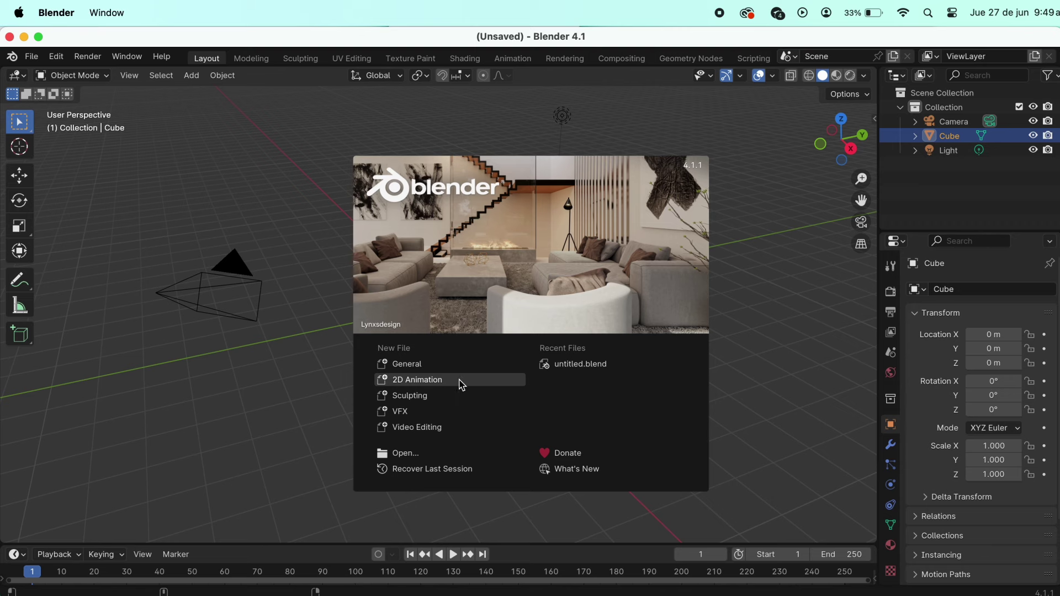
Start a new 2D Animation file from the splash screen
left_click(431, 385)
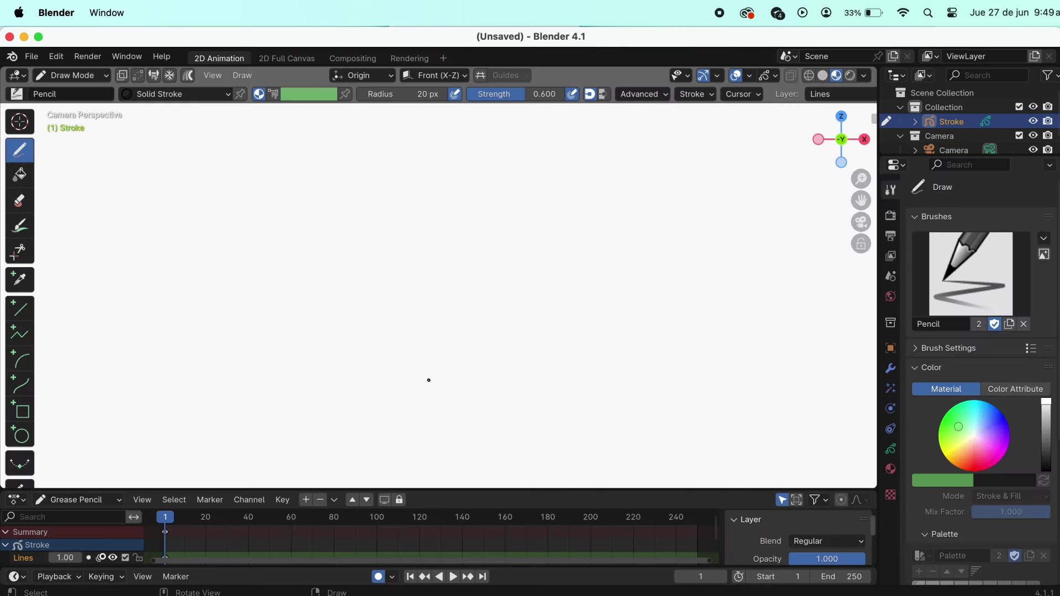
Test-draw a scribble and undo it, then play and stop the animation
left_click_drag(311, 312, 527, 266)
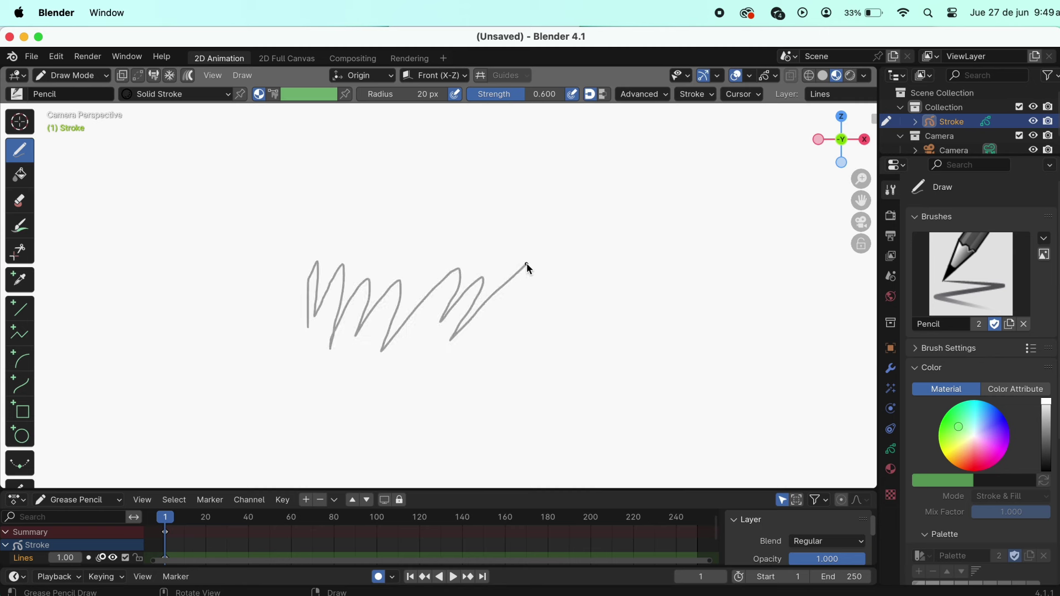
key("ctrl+z")
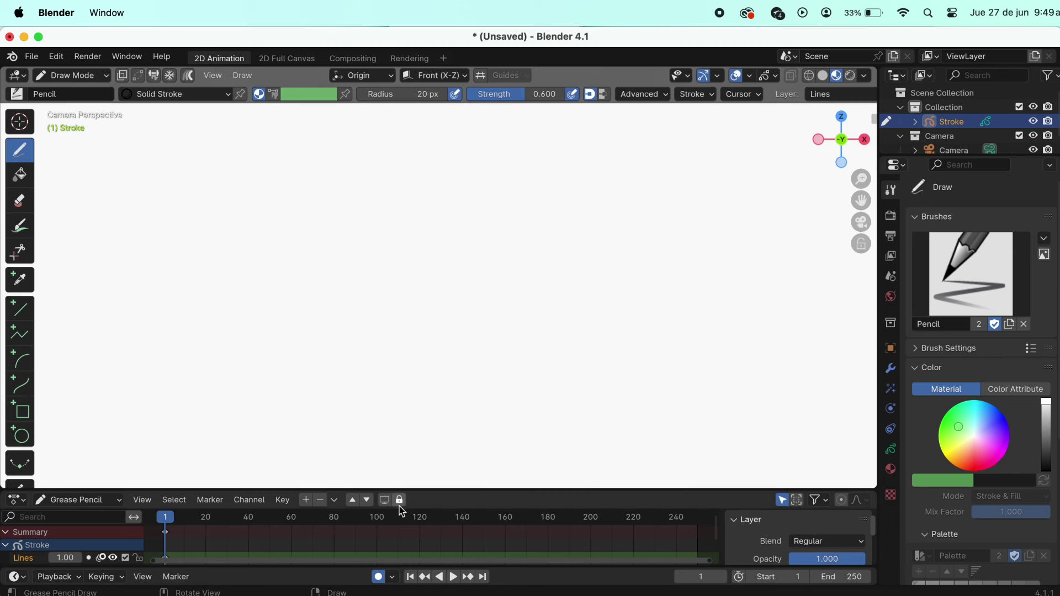
key("space")
left_click_drag(557, 533, 162, 522)
key("space")
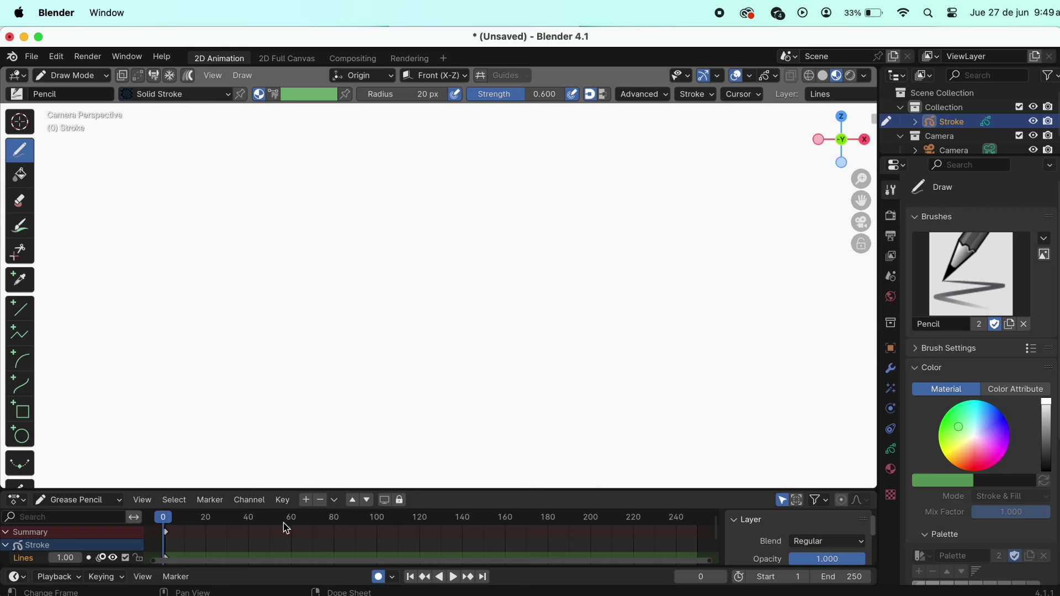
Add a Fills layer in the dope sheet and enlarge the layer timeline
left_click(305, 500)
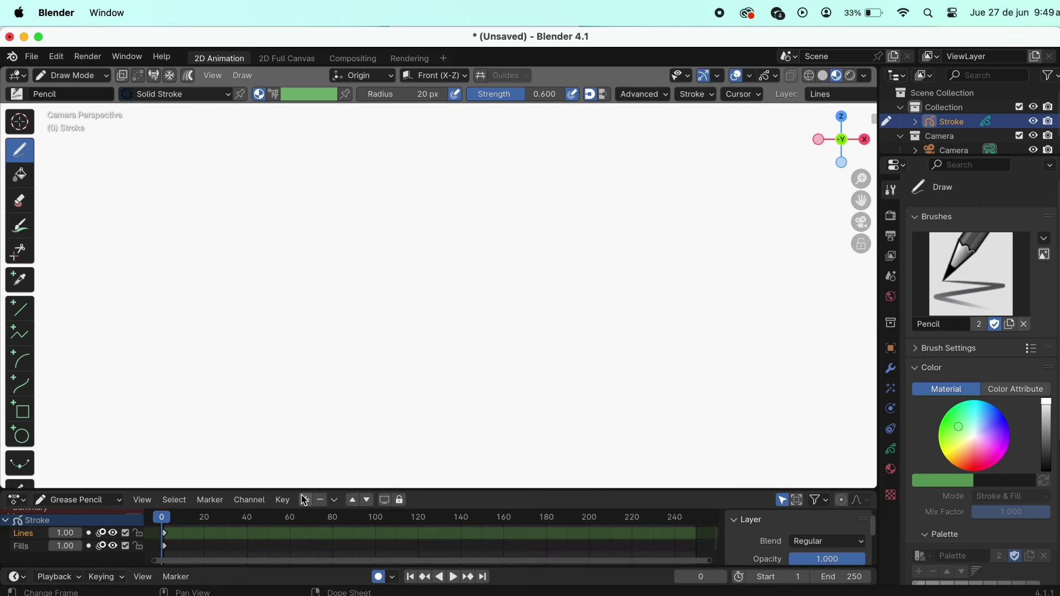
left_click_drag(302, 489, 301, 429)
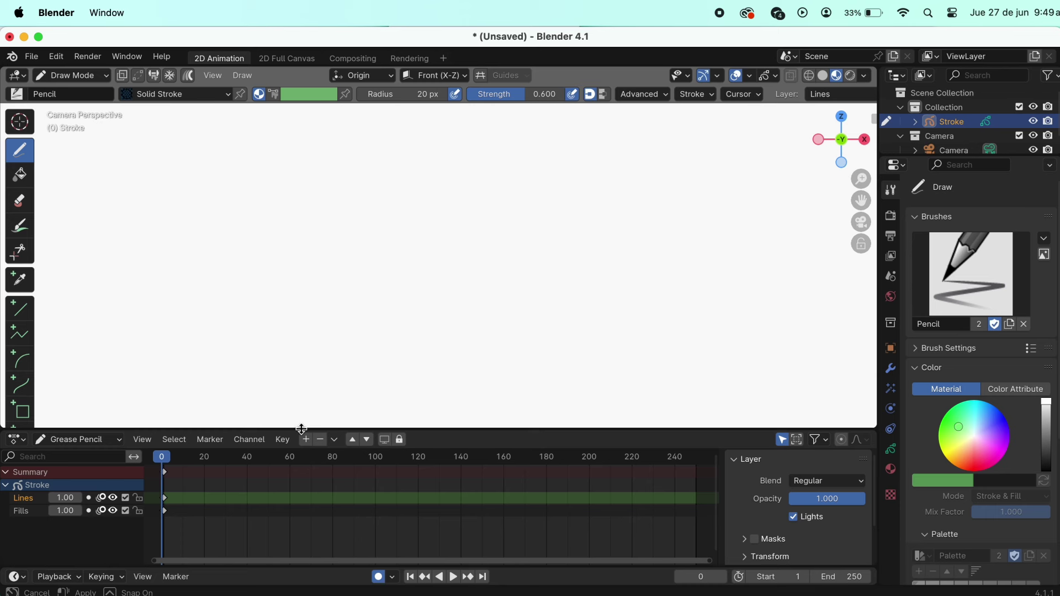
scroll(22, 318, "down", 3)
scroll(22, 319, "down", 2)
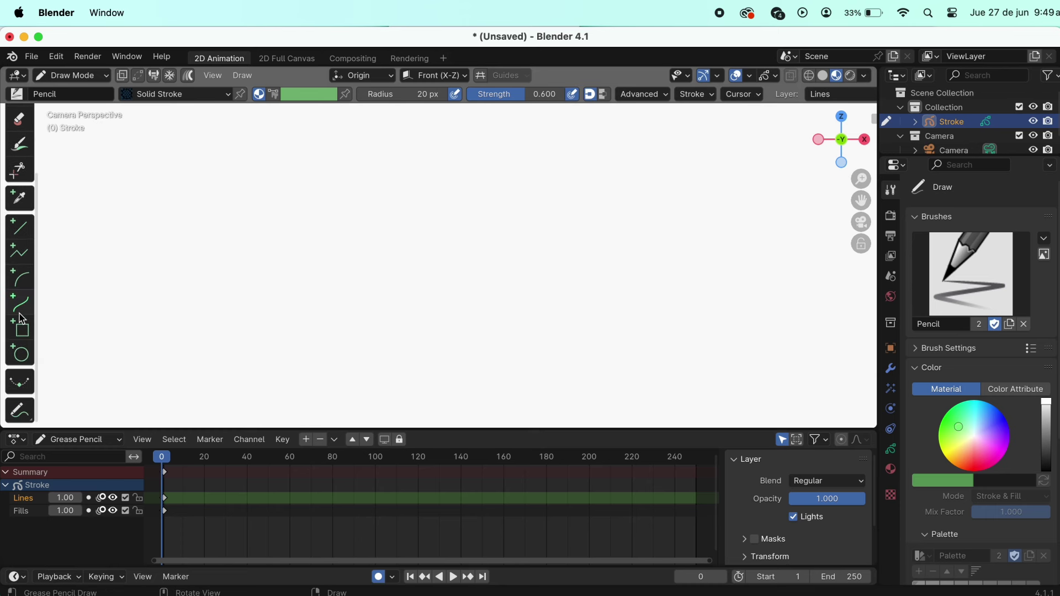
scroll(22, 318, "up", 2)
scroll(22, 318, "up", 2)
scroll(22, 318, "down", 2)
scroll(22, 319, "down", 1)
scroll(22, 319, "up", 2)
scroll(22, 318, "up", 1)
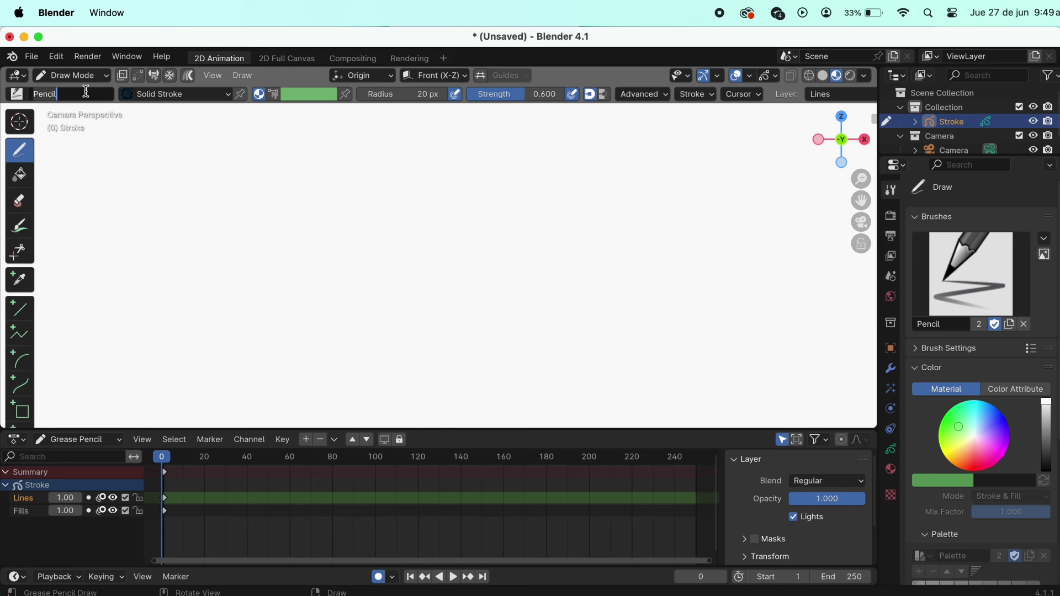
Try the Ink Pen brush with a test stroke, then undo it
left_click(19, 95)
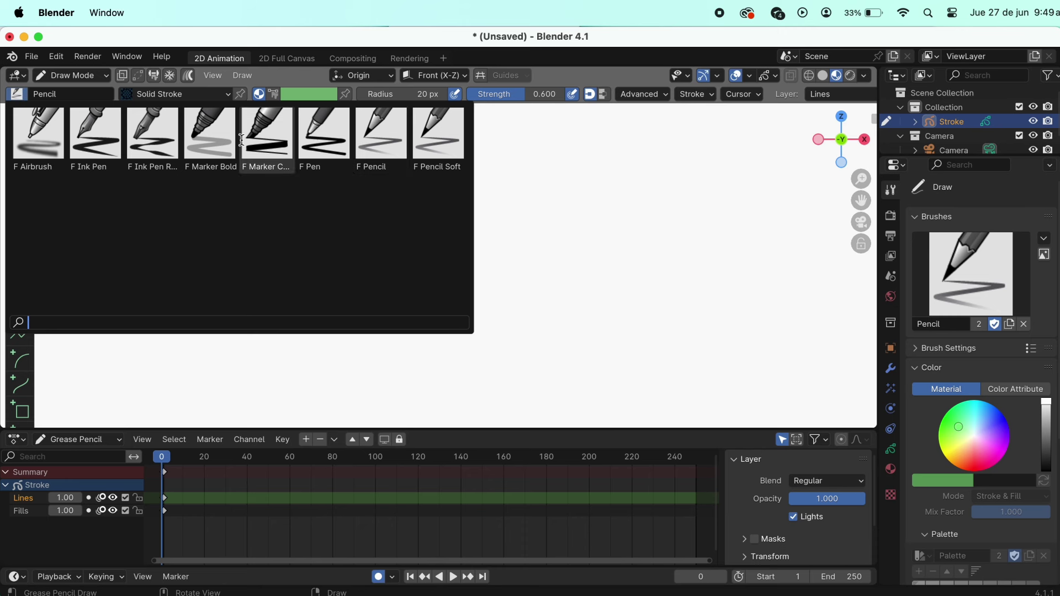
left_click(95, 138)
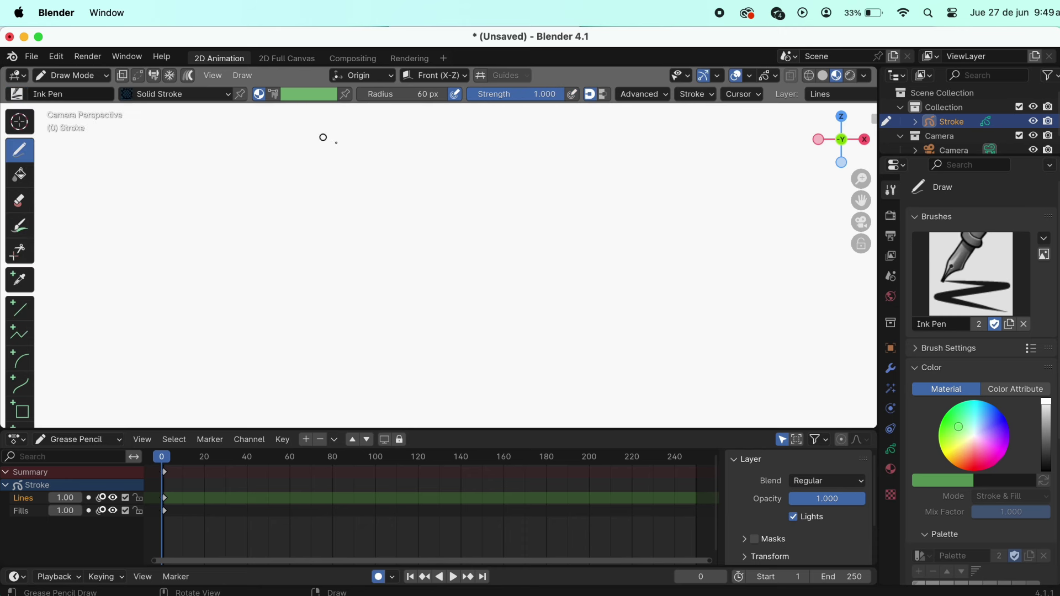
left_click_drag(334, 290, 455, 269)
key("super+z")
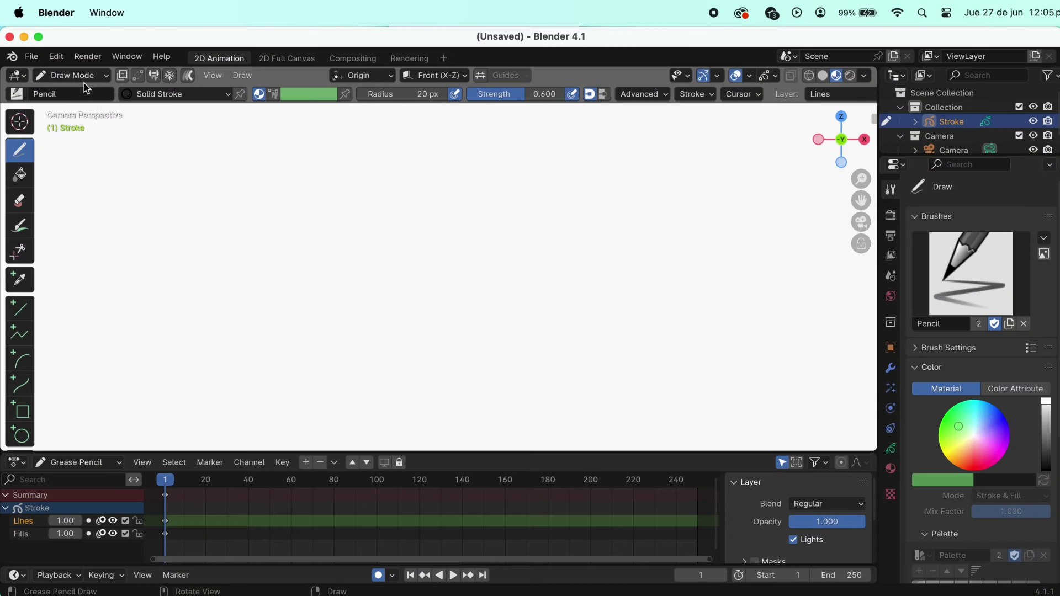
Draw a tall egg-body oval with the Circle tool at strength 1.000
left_click(106, 77)
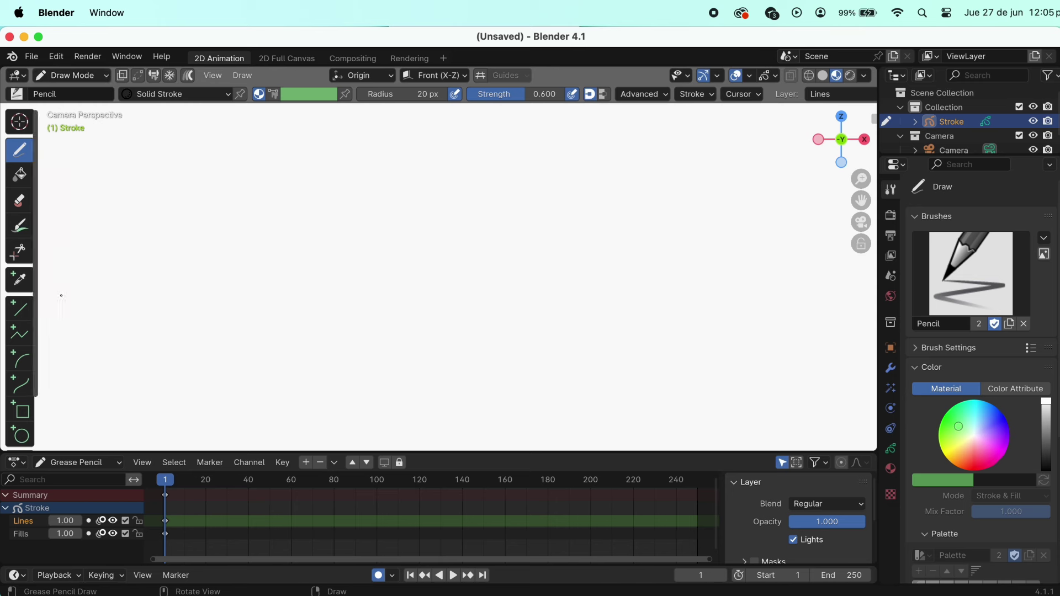
left_click(21, 436)
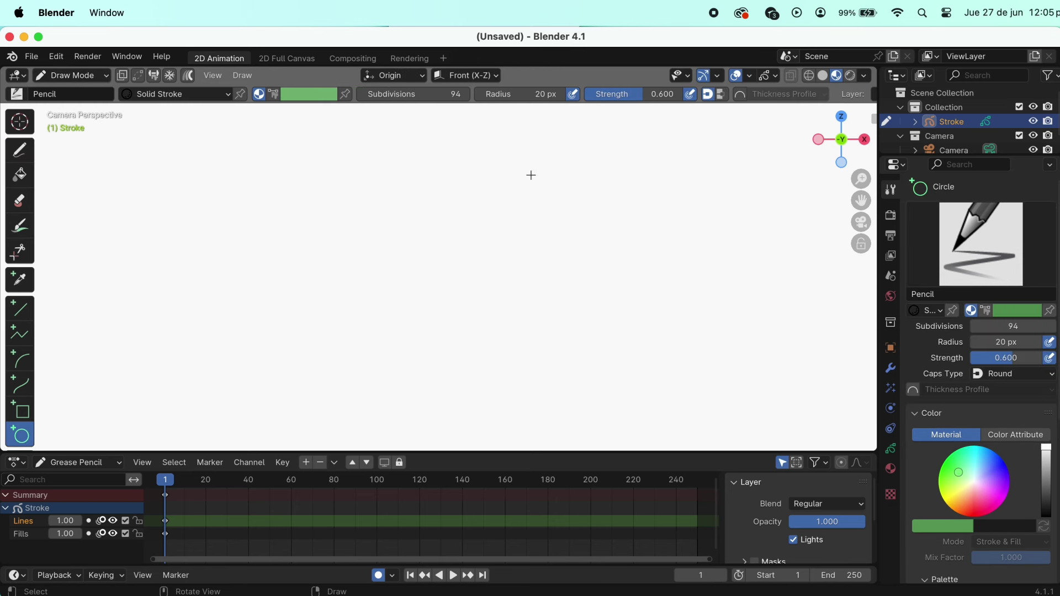
left_click_drag(634, 95, 682, 95)
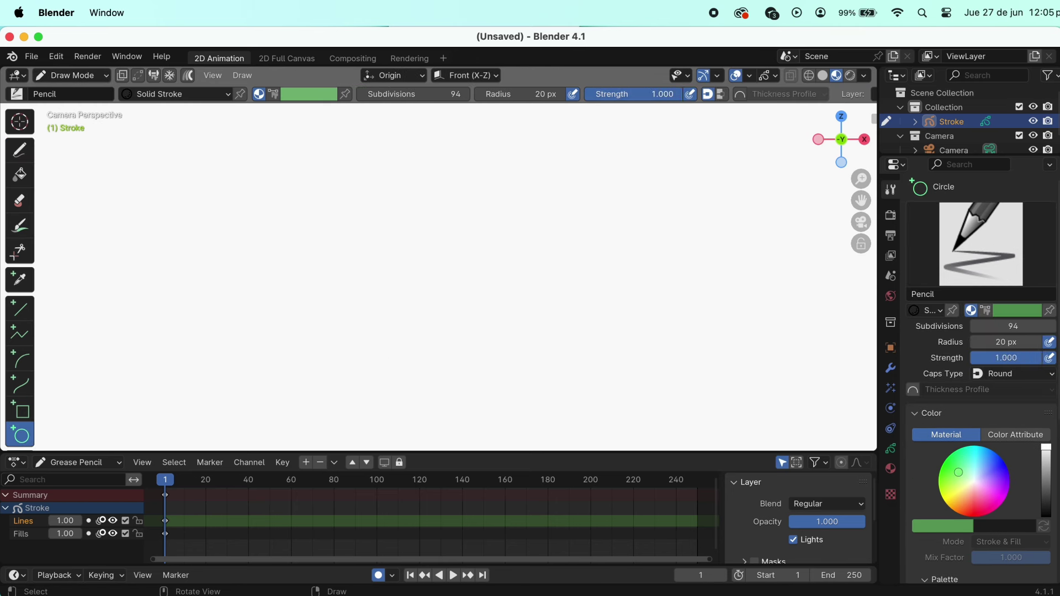
mouse_move(366, 200)
left_mouse_down()
mouse_move(455, 351)
mouse_move(475, 363)
left_mouse_up()
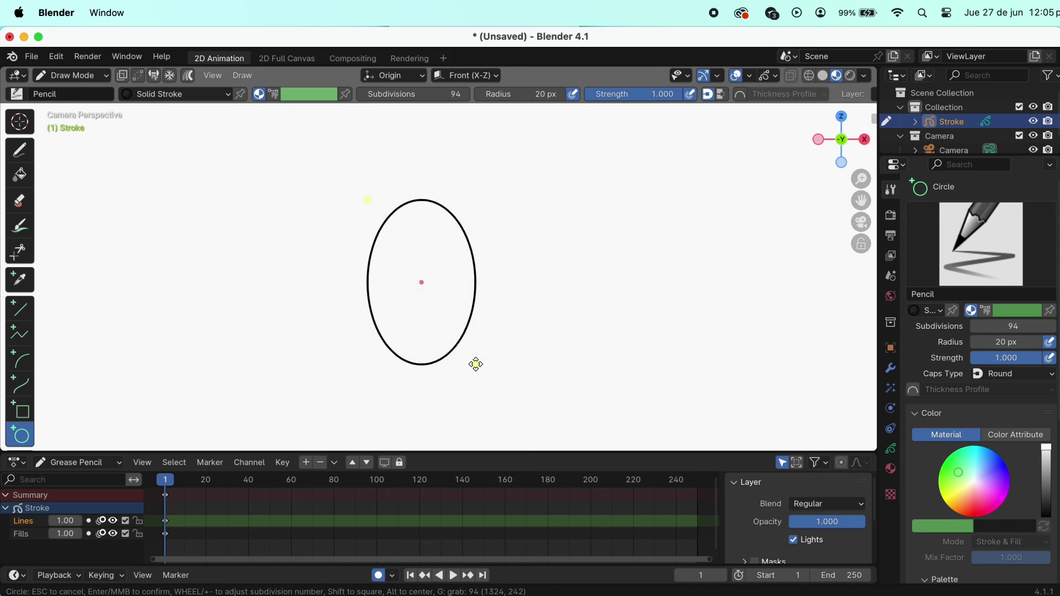
key("Return")
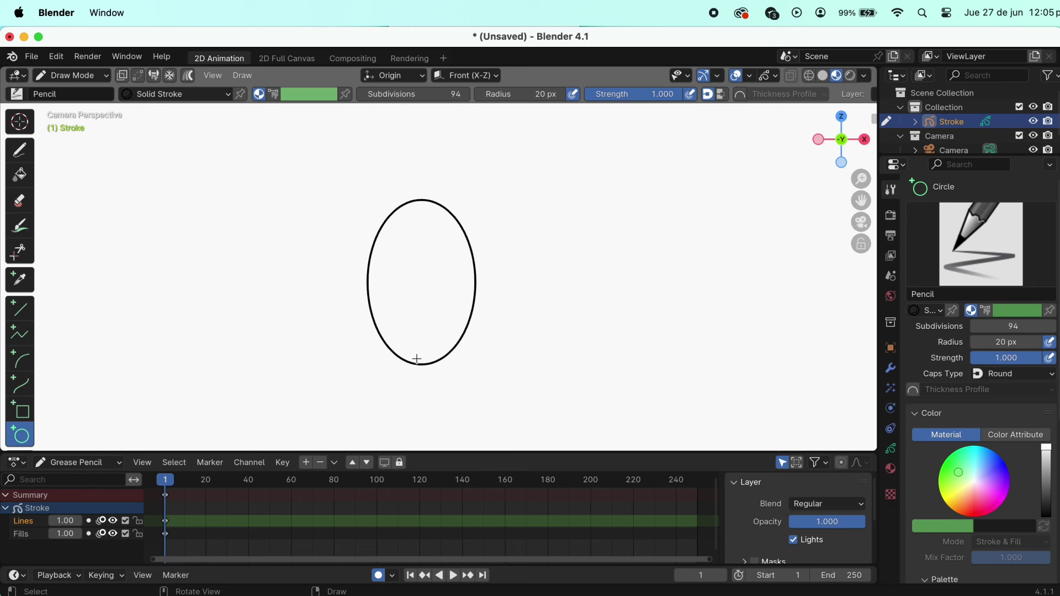
left_click(19, 150)
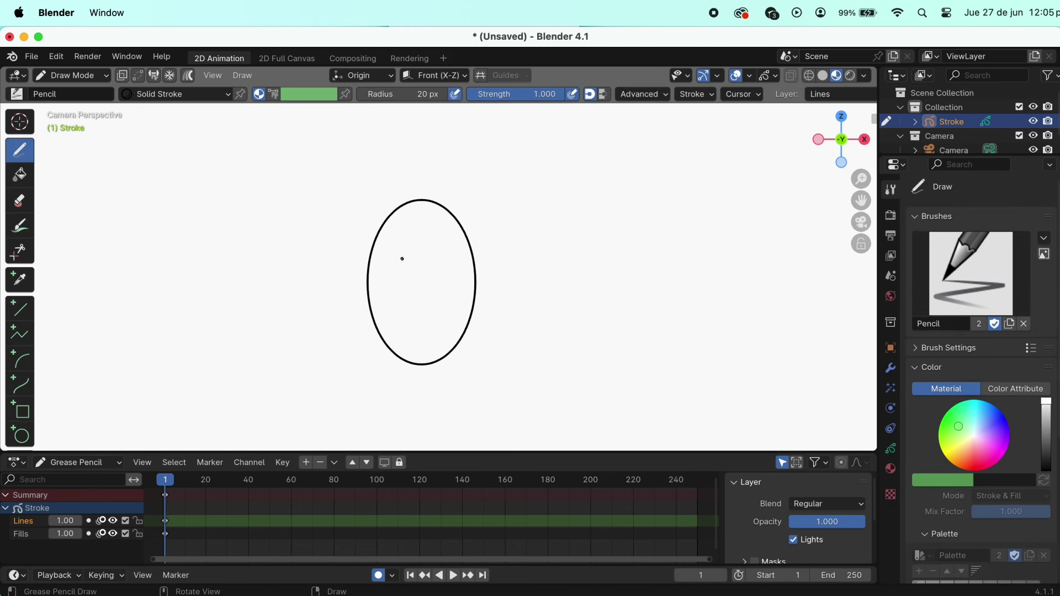
Draw the egg's eyes inside the oval, redrawing after one undo
mouse_move(406, 248)
left_mouse_down()
mouse_move(407, 263)
mouse_move(422, 263)
left_mouse_up()
key("ctrl+z")
key("ctrl+z")
mouse_move(404, 226)
left_mouse_down()
mouse_move(405, 242)
mouse_move(417, 237)
left_mouse_up()
Draw two legs below the oval and arms at its sides, redrawing the right arm
mouse_move(401, 358)
left_mouse_down()
mouse_move(404, 413)
mouse_move(389, 416)
left_mouse_up()
mouse_move(448, 357)
left_mouse_down()
mouse_move(447, 414)
mouse_move(458, 417)
left_mouse_up()
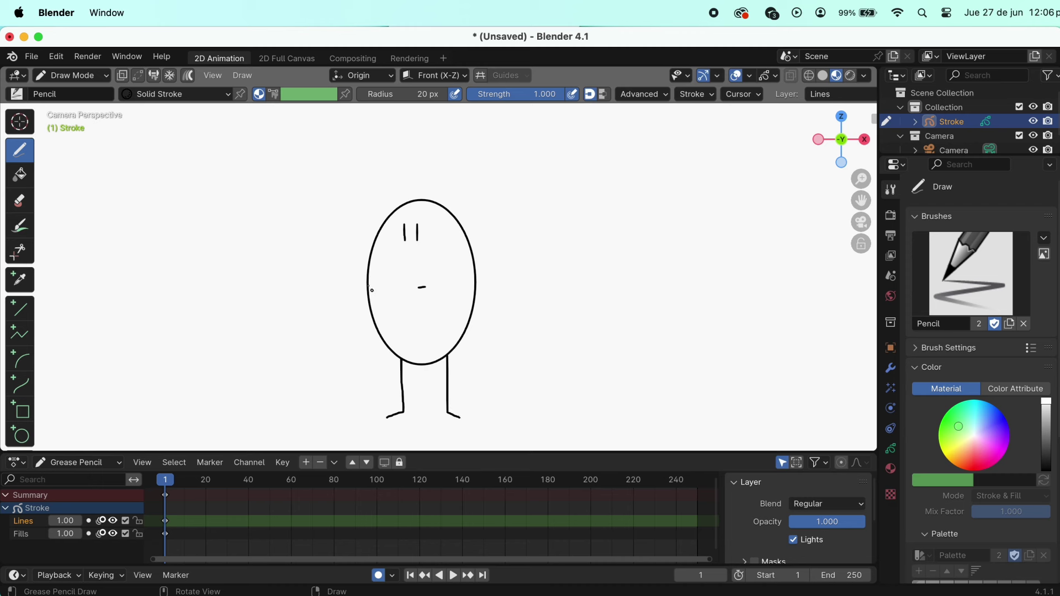
left_click_drag(367, 290, 354, 349)
left_click_drag(475, 297, 492, 349)
key("ctrl+z")
left_click_drag(474, 299, 491, 365)
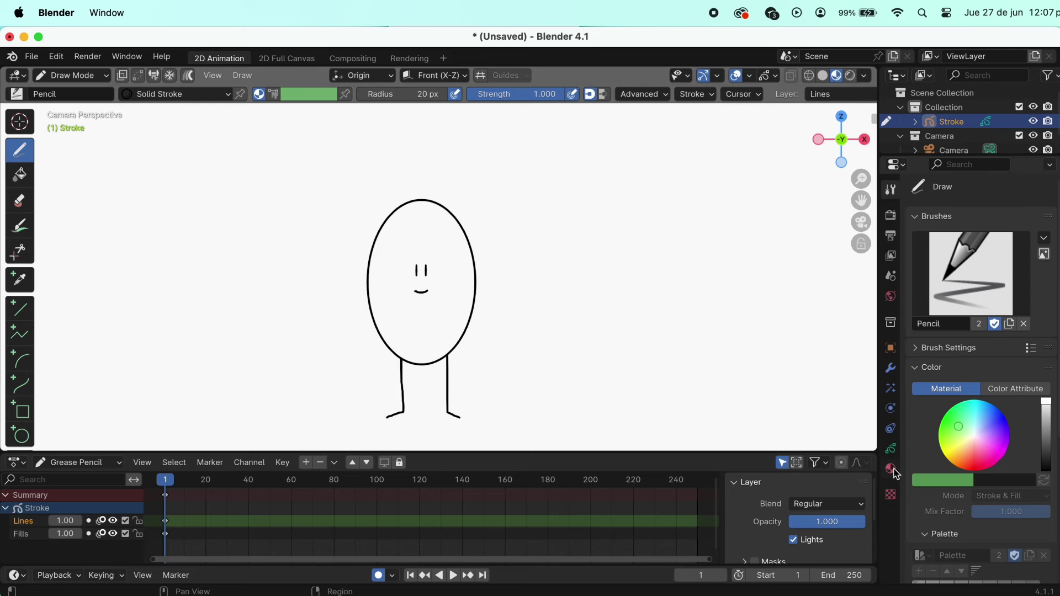
Add a new material slot and material, and set its colour to bright cyan
left_click(890, 468)
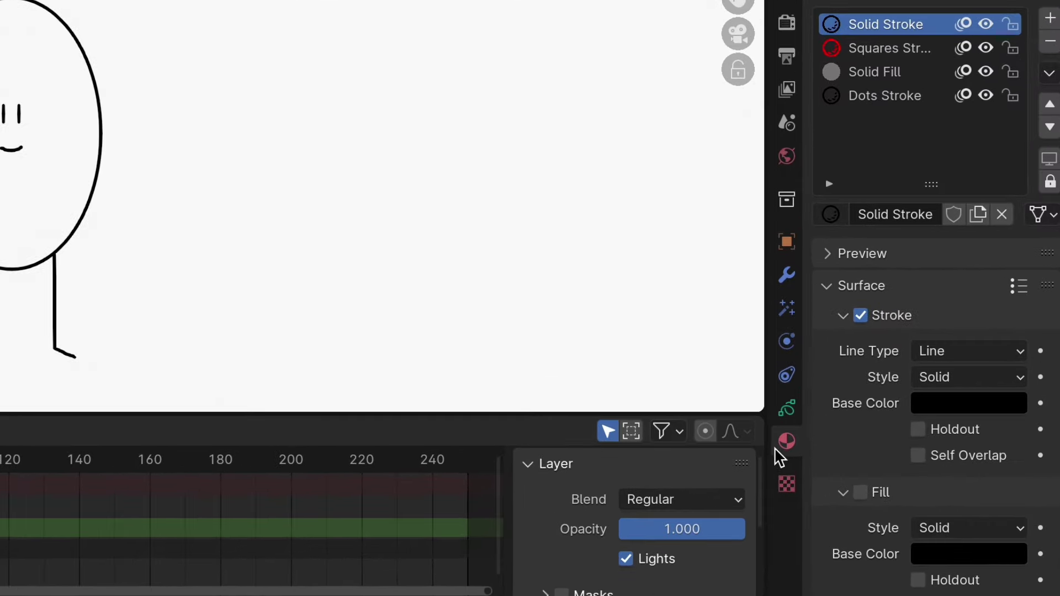
left_click(1051, 23)
left_click(952, 214)
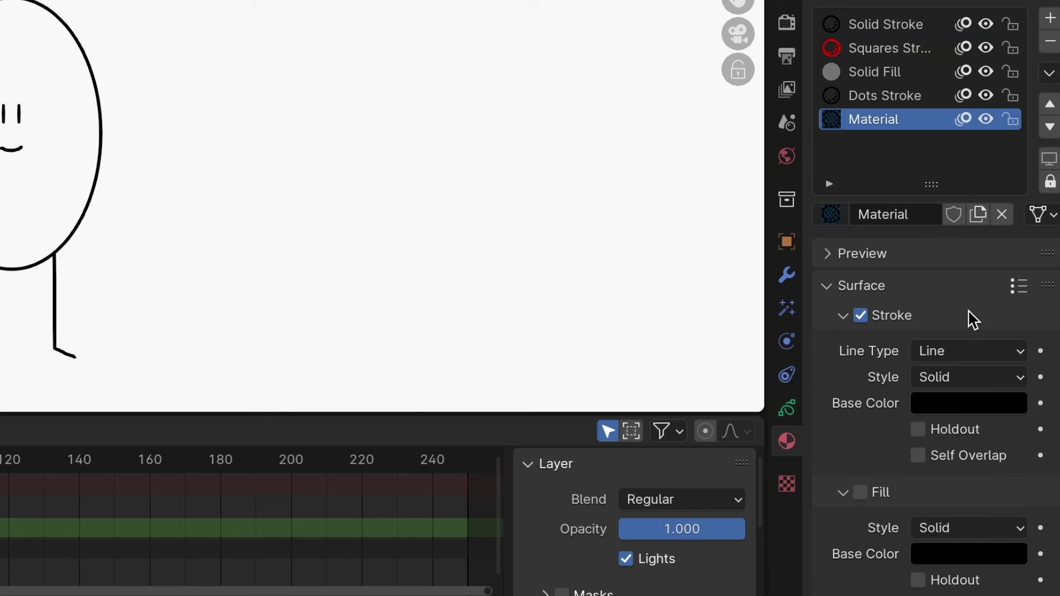
left_click(948, 397)
left_click_drag(1008, 130, 1007, 101)
left_click_drag(899, 111, 879, 64)
left_click_drag(1007, 69, 1007, 45)
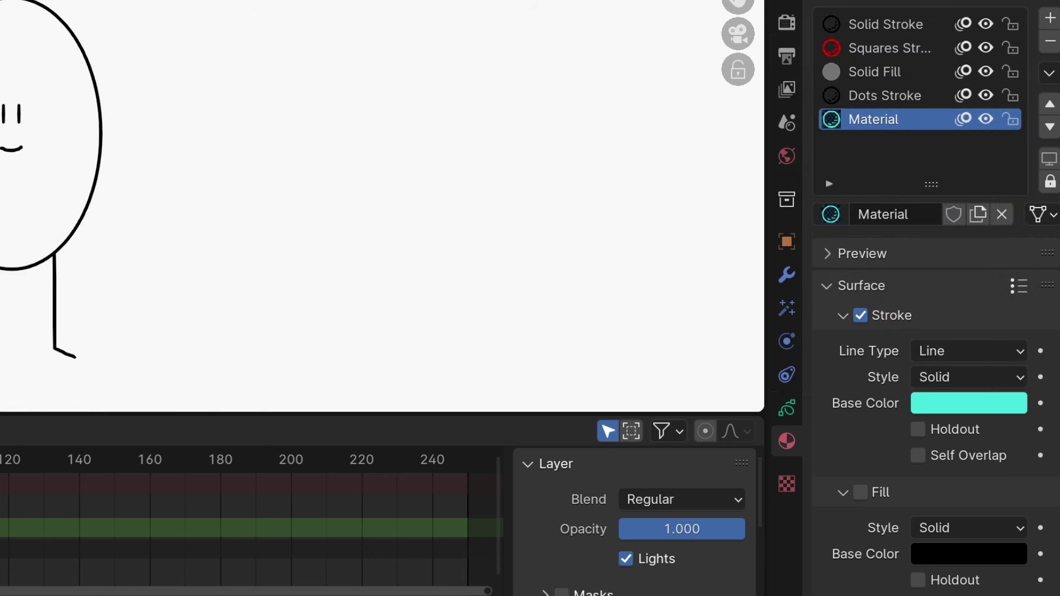
left_click(33, 233)
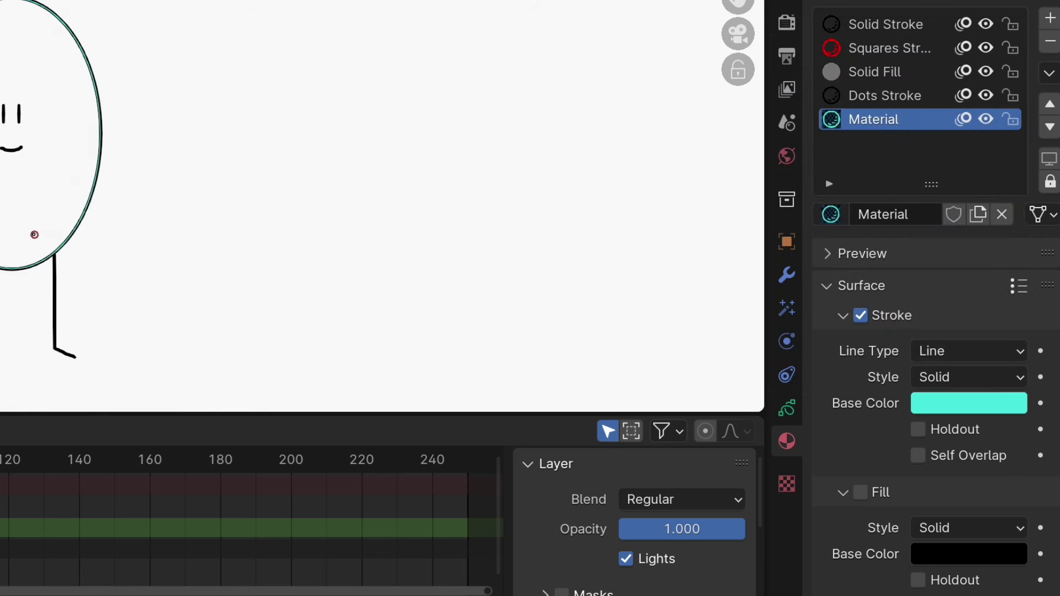
key("ctrl+z")
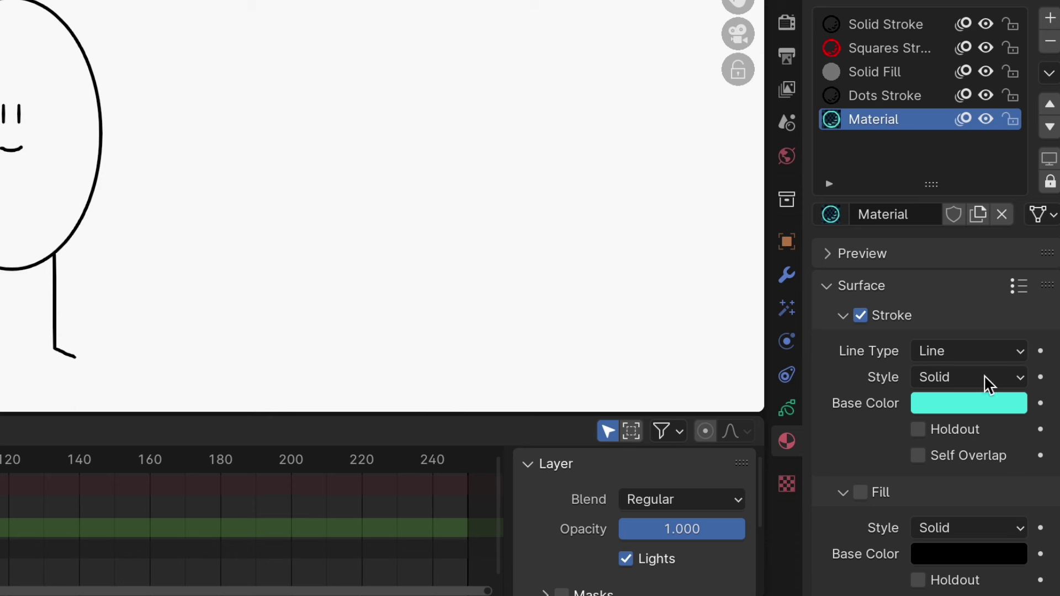
Make the material fill-only with a cyan fill and fill the egg body
left_click(843, 492)
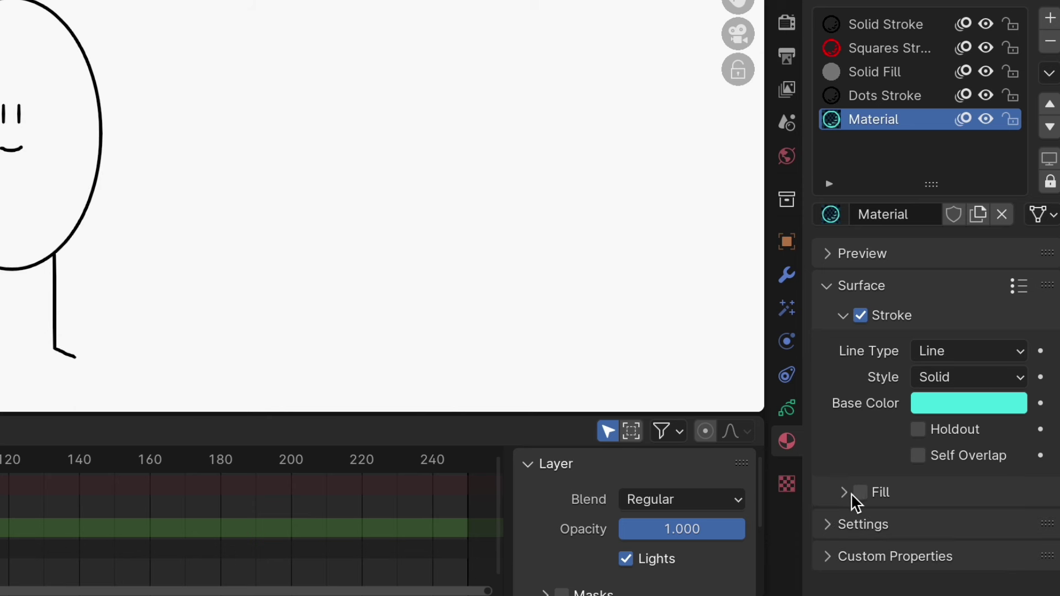
left_click(854, 492)
left_click(846, 492)
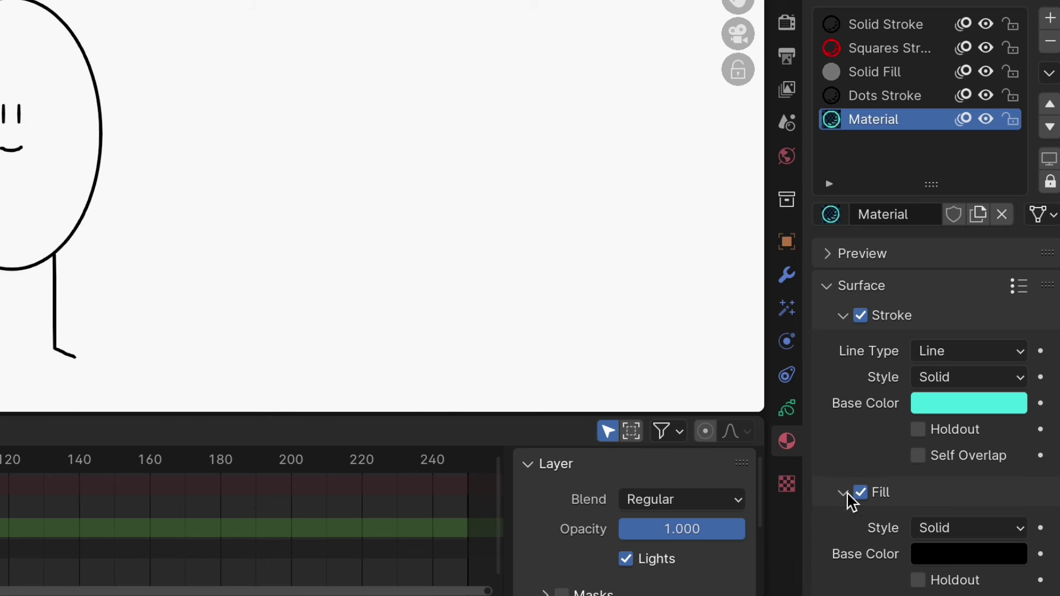
left_click(860, 316)
left_click(988, 553)
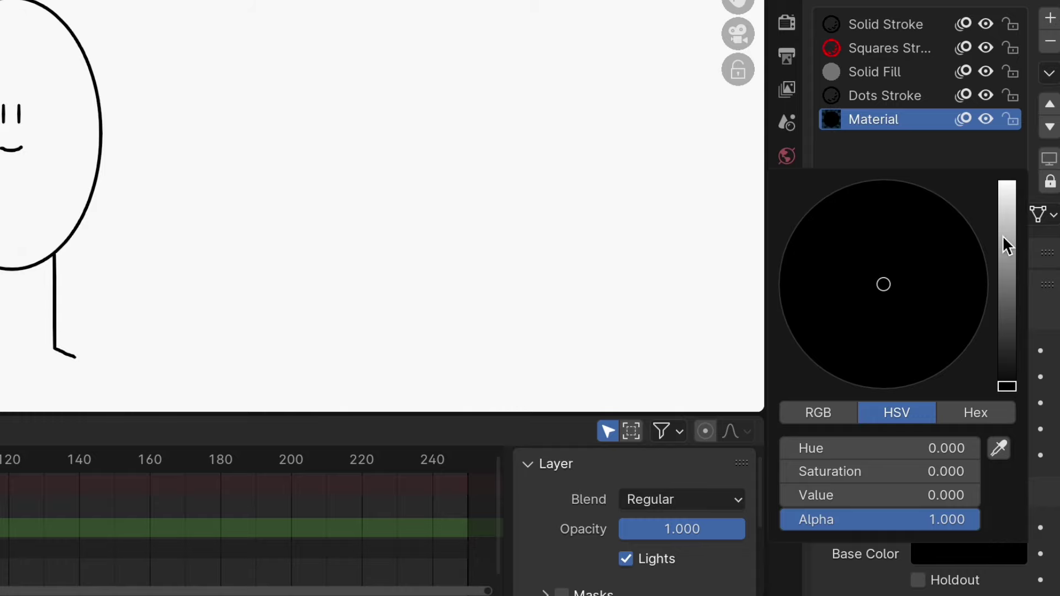
left_click(1006, 202)
left_click(879, 198)
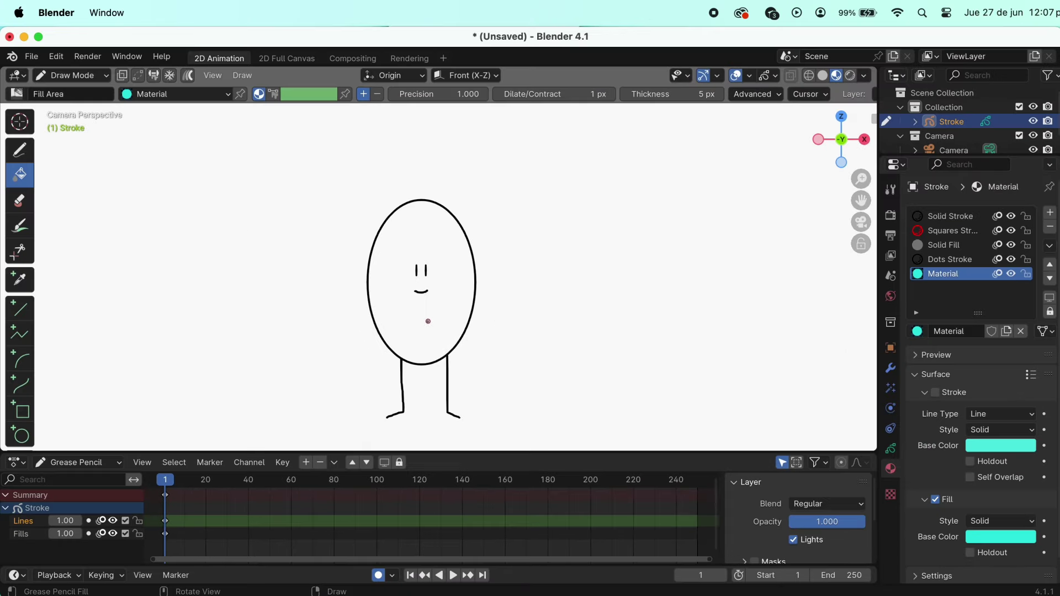
left_click(429, 320)
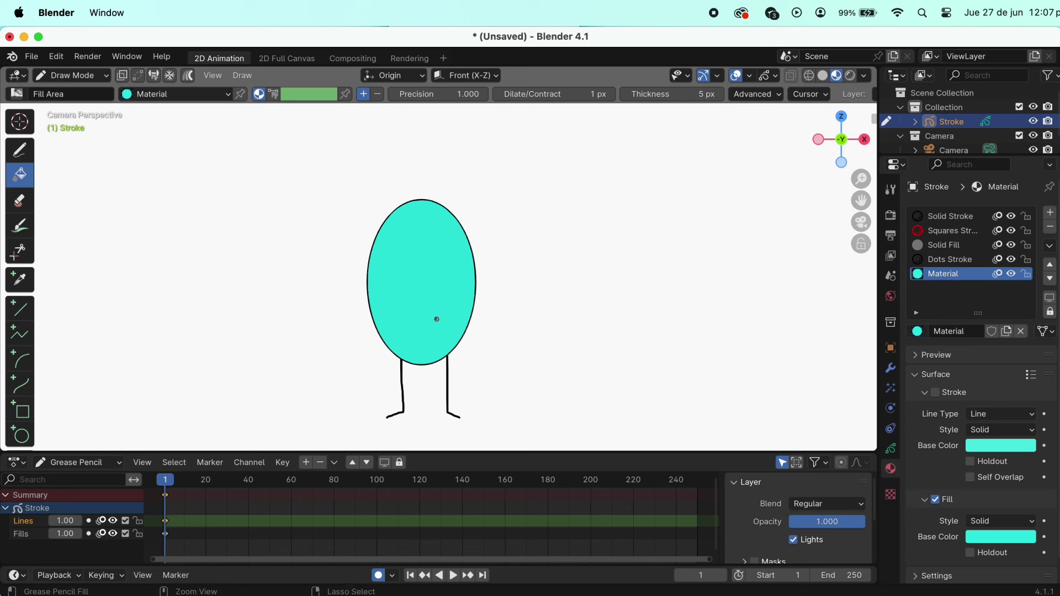
Redo the cyan body fill on the Fills layer so the face stays visible
key("ctrl+z")
left_click(40, 534)
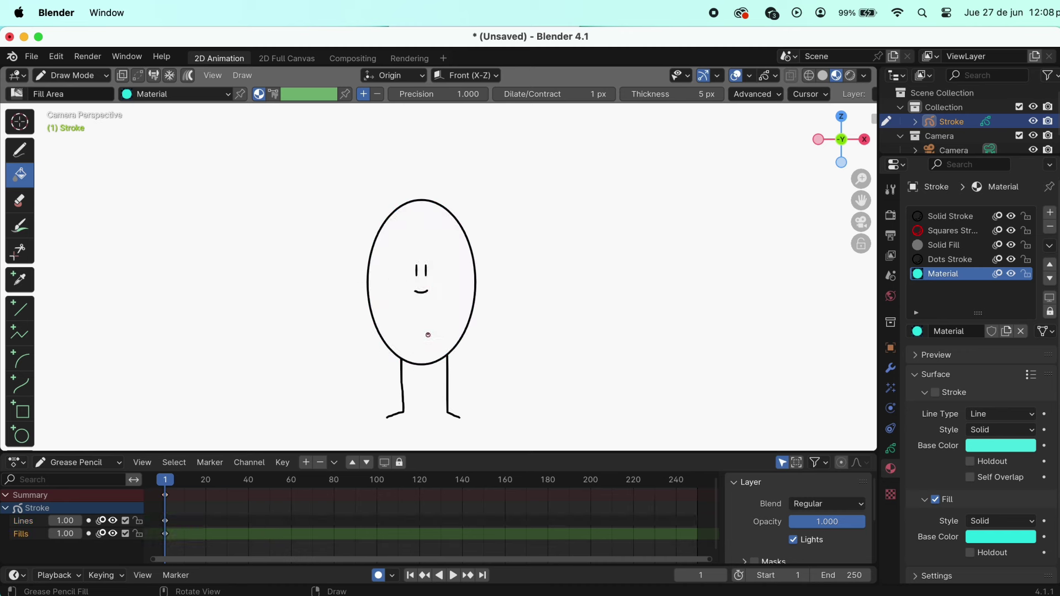
left_click(450, 313)
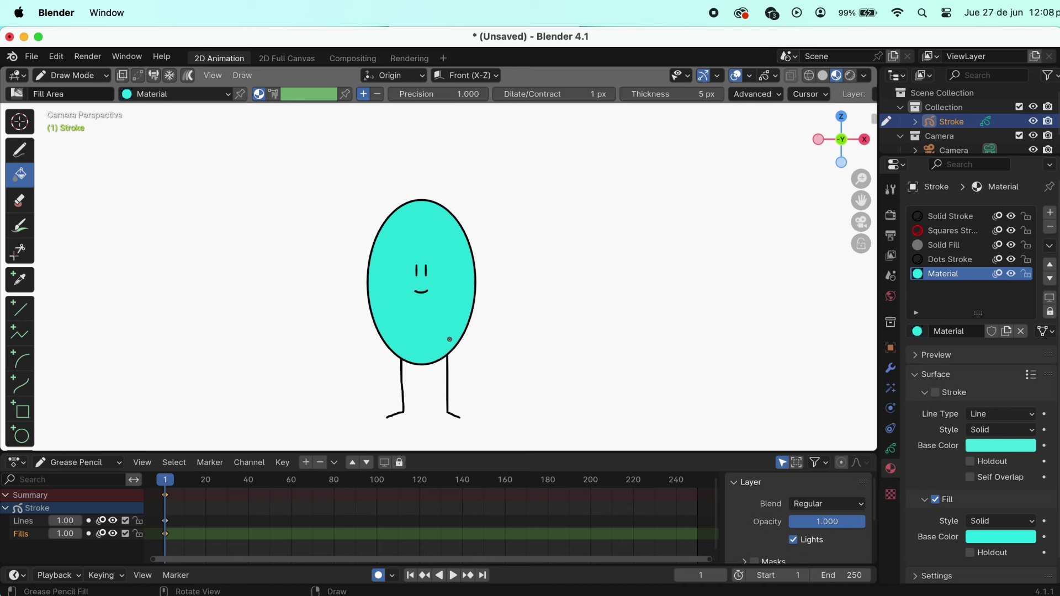
left_click(20, 149)
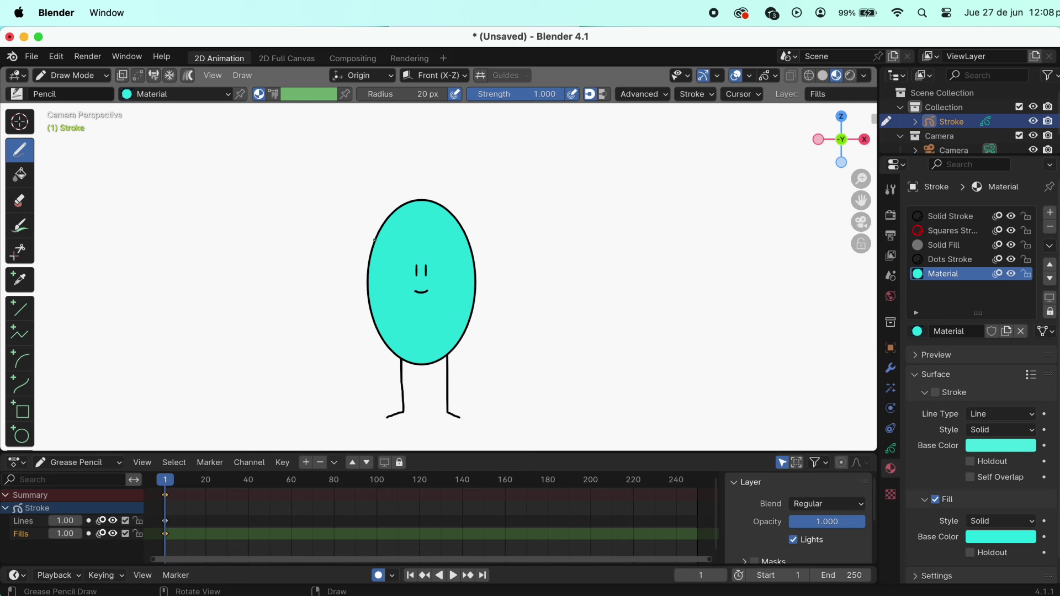
Set the cyan material's stroke Base Color to black
left_click(993, 445)
left_click_drag(961, 326, 1002, 246)
left_click_drag(1026, 295, 1026, 348)
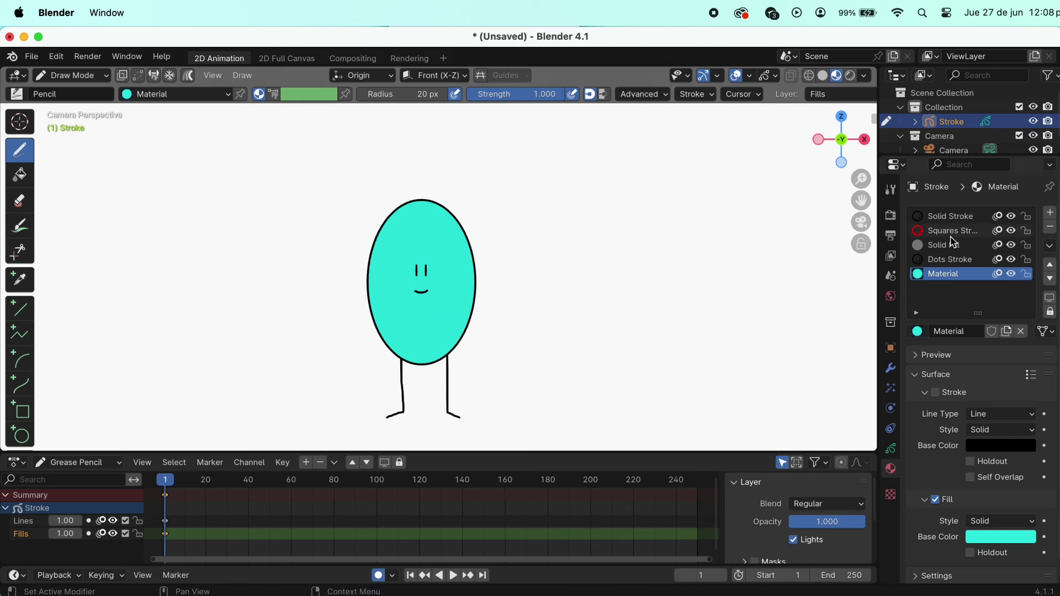
With Solid Stroke active, draw the hat's wide brim and rounded crown atop the egg
left_click(956, 217)
mouse_move(372, 251)
left_mouse_down()
mouse_move(314, 257)
mouse_move(353, 231)
mouse_move(312, 228)
mouse_move(387, 193)
mouse_move(351, 181)
left_mouse_up()
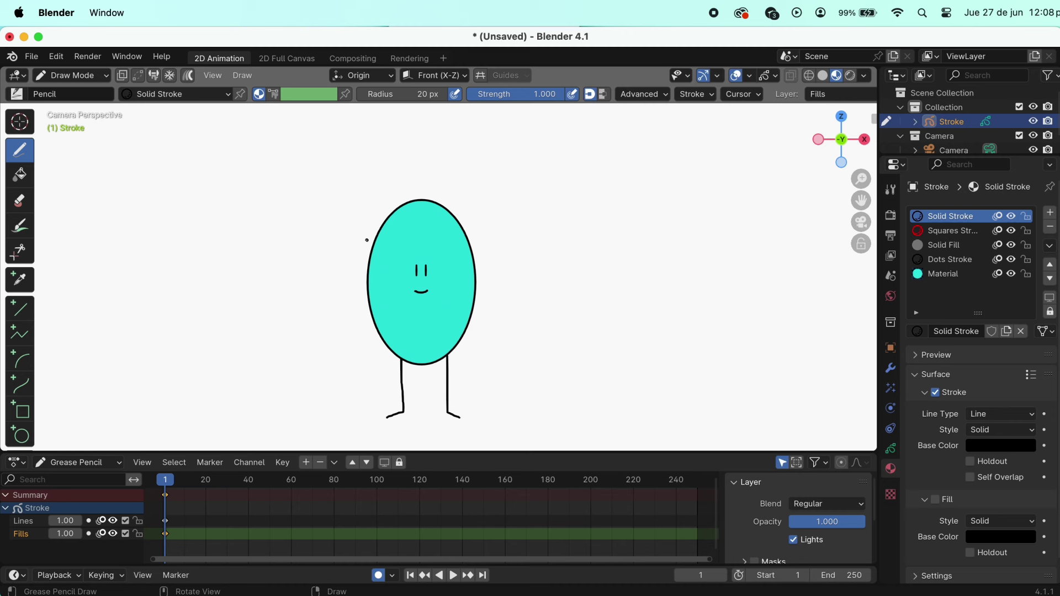
mouse_move(372, 247)
left_mouse_down()
mouse_move(333, 227)
mouse_move(331, 195)
mouse_move(434, 190)
mouse_move(518, 212)
mouse_move(478, 246)
left_mouse_up()
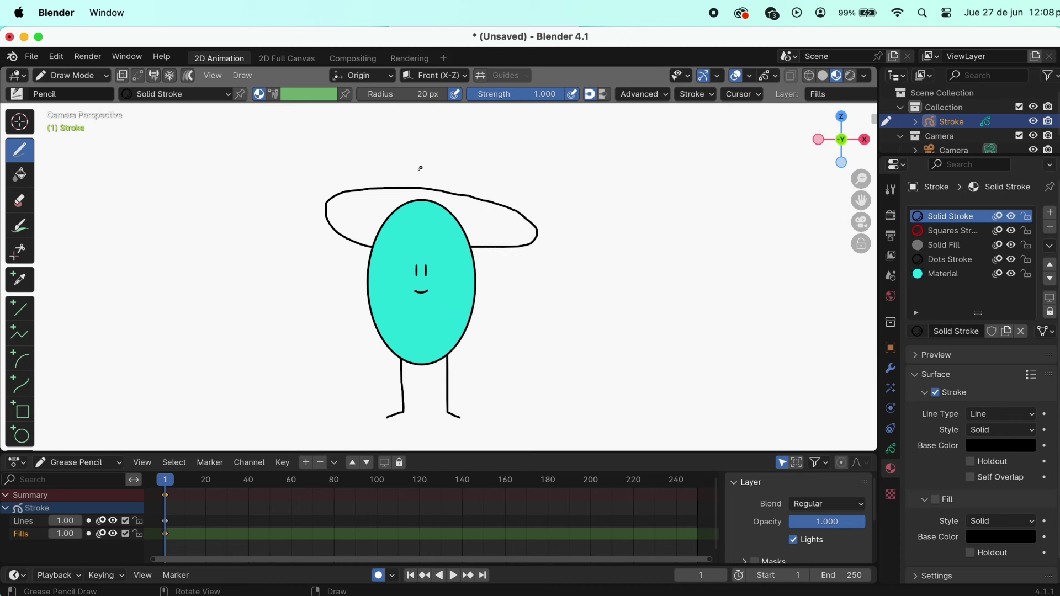
mouse_move(390, 187)
left_mouse_down()
mouse_move(418, 161)
mouse_move(453, 167)
mouse_move(472, 193)
left_mouse_up()
Create a new fill-enabled material, Material.001, with a bluish-purple fill colour
left_click(20, 174)
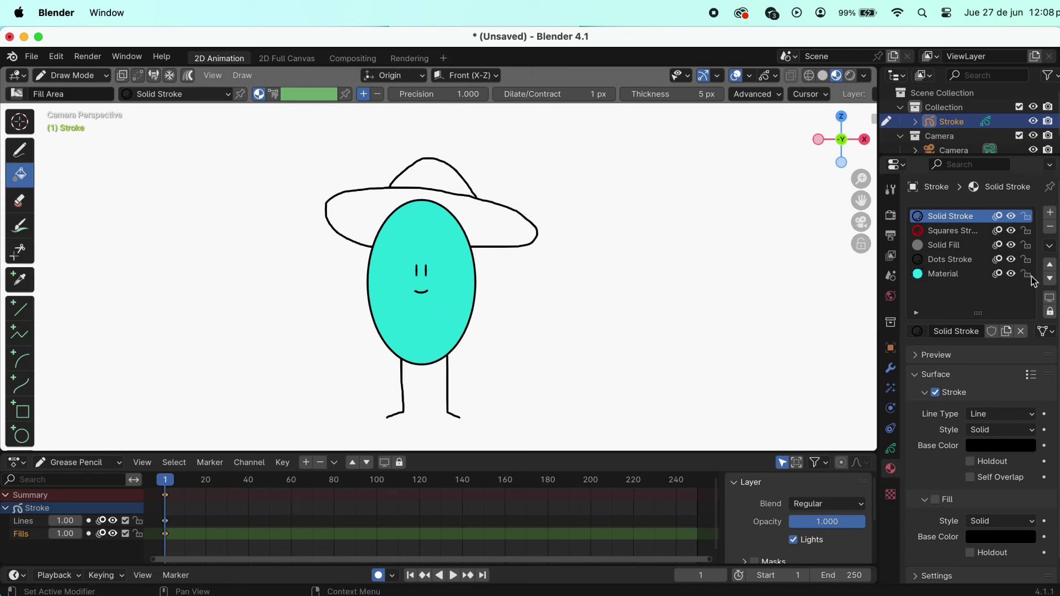
left_click(1050, 212)
left_click(977, 332)
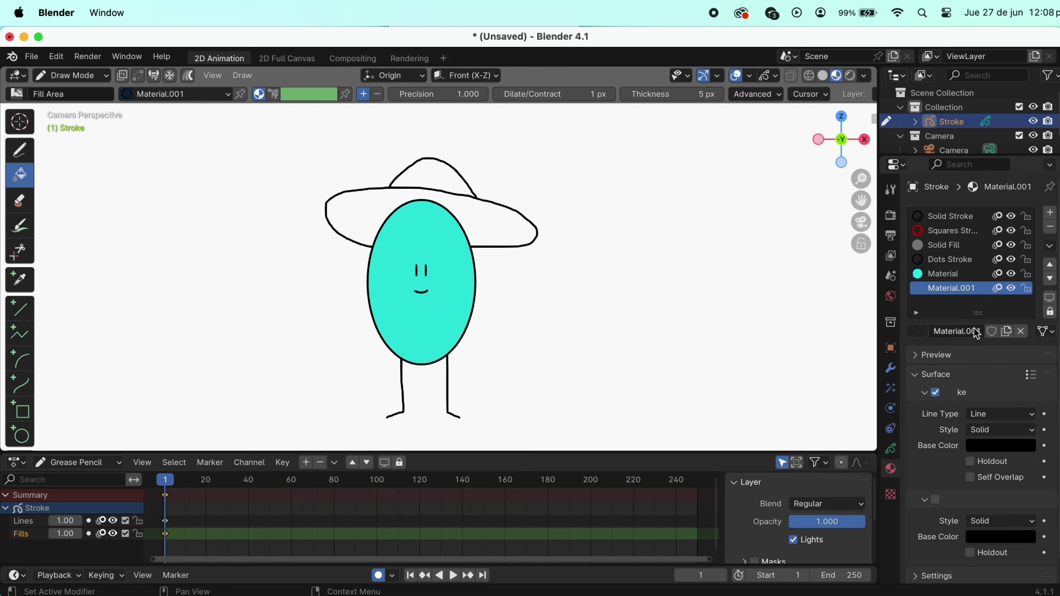
left_click(935, 500)
left_click(936, 394)
left_click(997, 537)
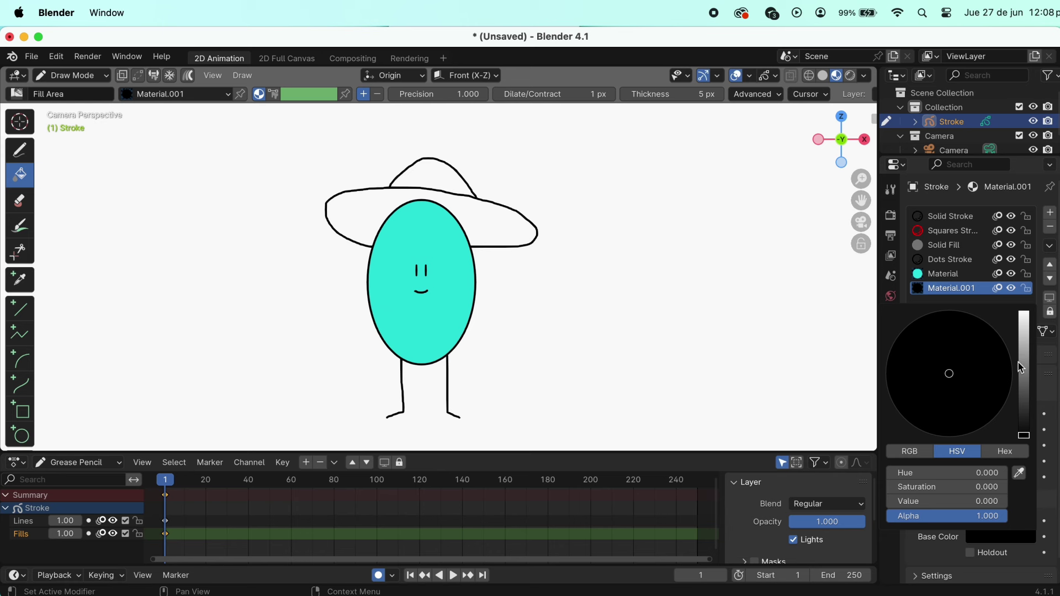
left_click(1025, 321)
left_click(991, 377)
left_click_drag(990, 376, 1001, 374)
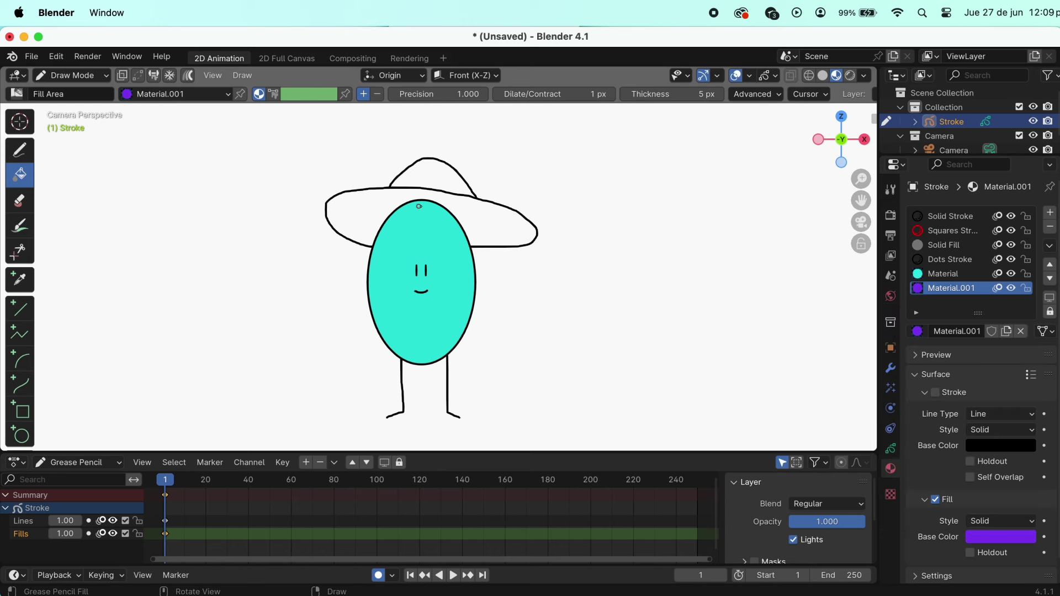
Fill the hat brim and crown with the purple material
left_click(500, 223)
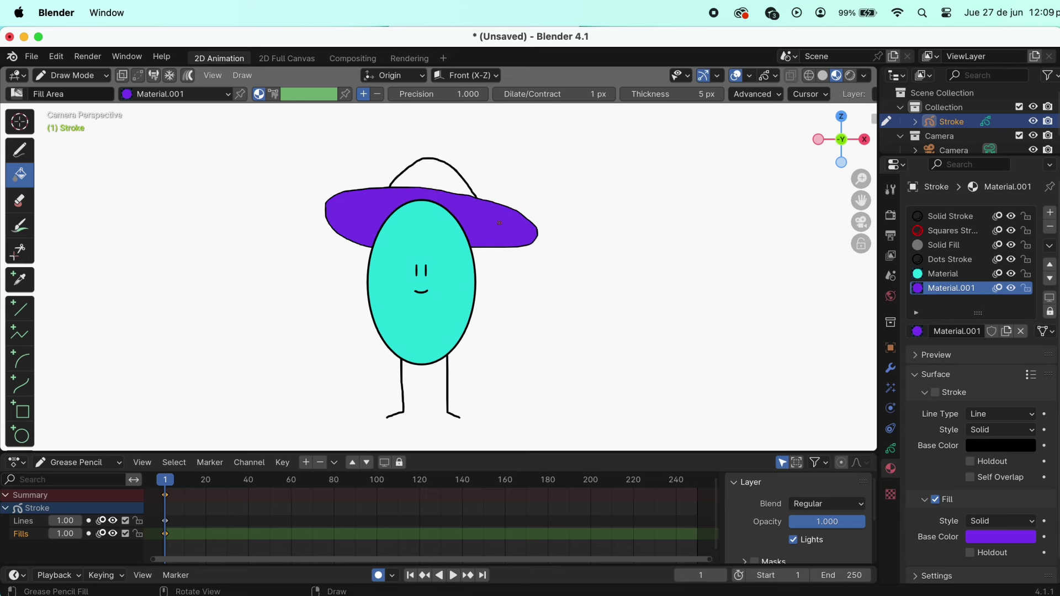
left_click(436, 173)
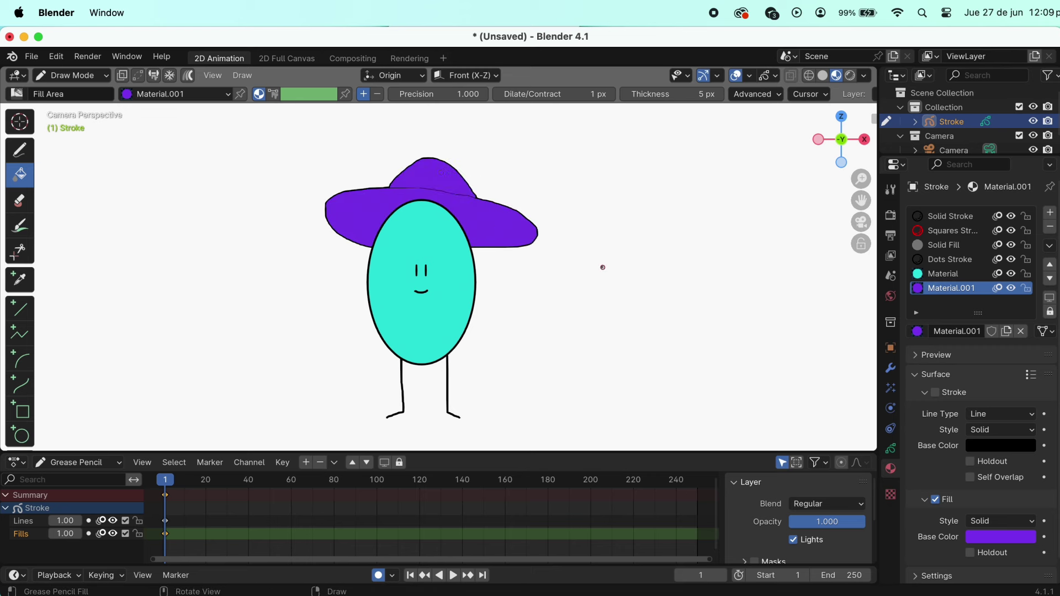
scroll(446, 160, "up", 4)
scroll(446, 161, "down", 1)
scroll(446, 160, "down", 4)
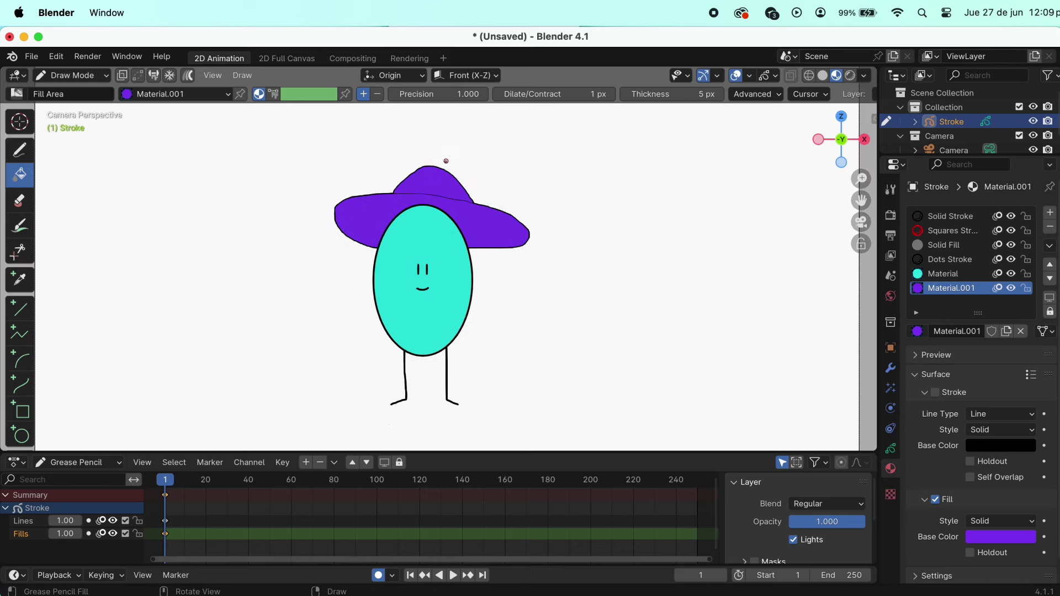
scroll(426, 152, "up", 1)
scroll(427, 152, "up", 1)
scroll(426, 152, "up", 1)
scroll(427, 153, "up", 1)
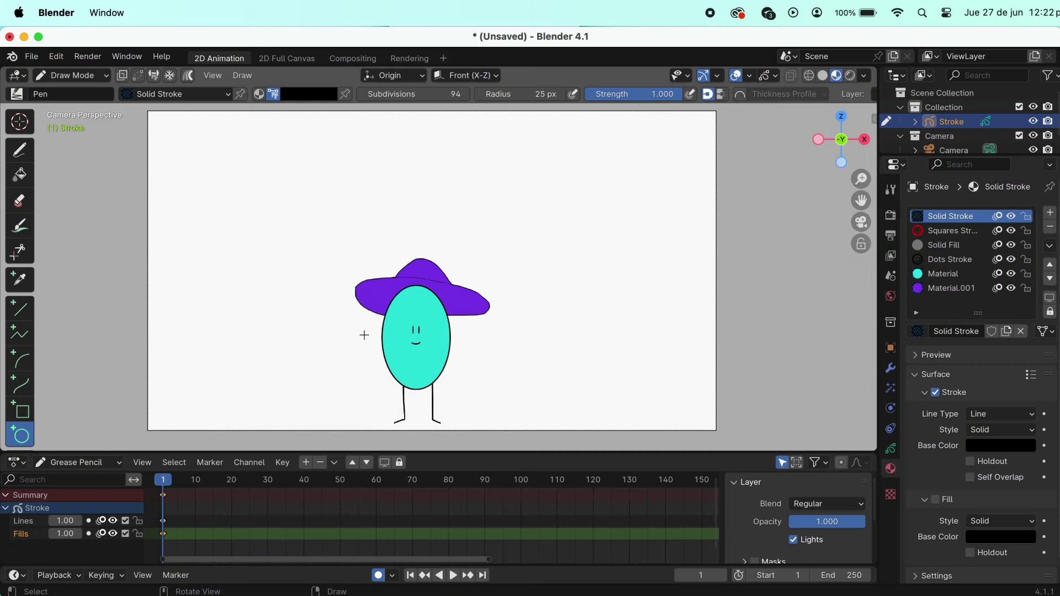
In Edit Mode, select all character points, move them lower, then return to Draw Mode
left_click(95, 79)
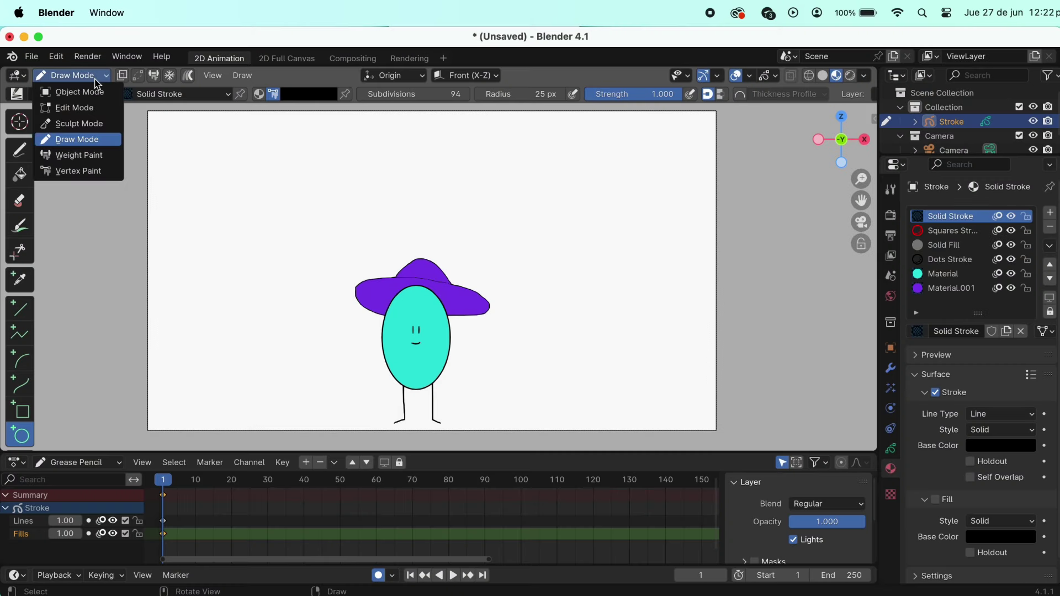
left_click(78, 108)
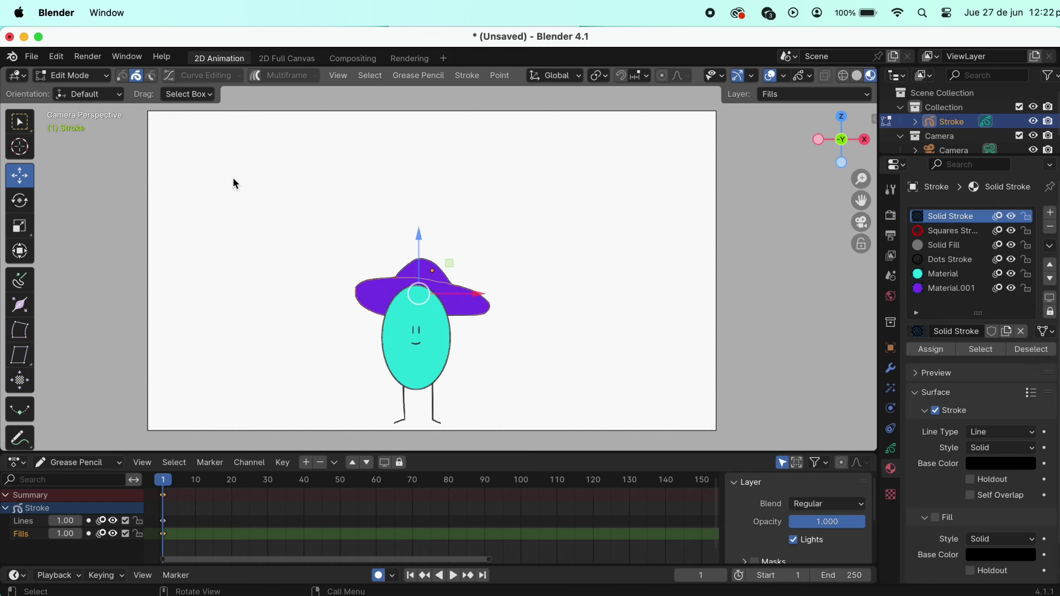
left_click_drag(315, 231, 561, 439)
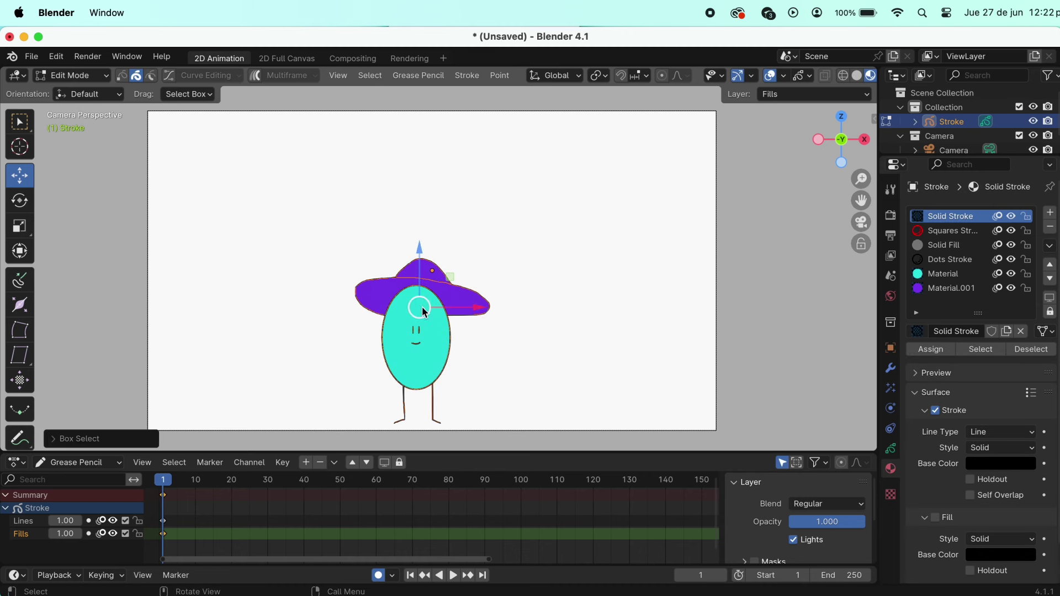
left_click_drag(424, 311, 441, 249)
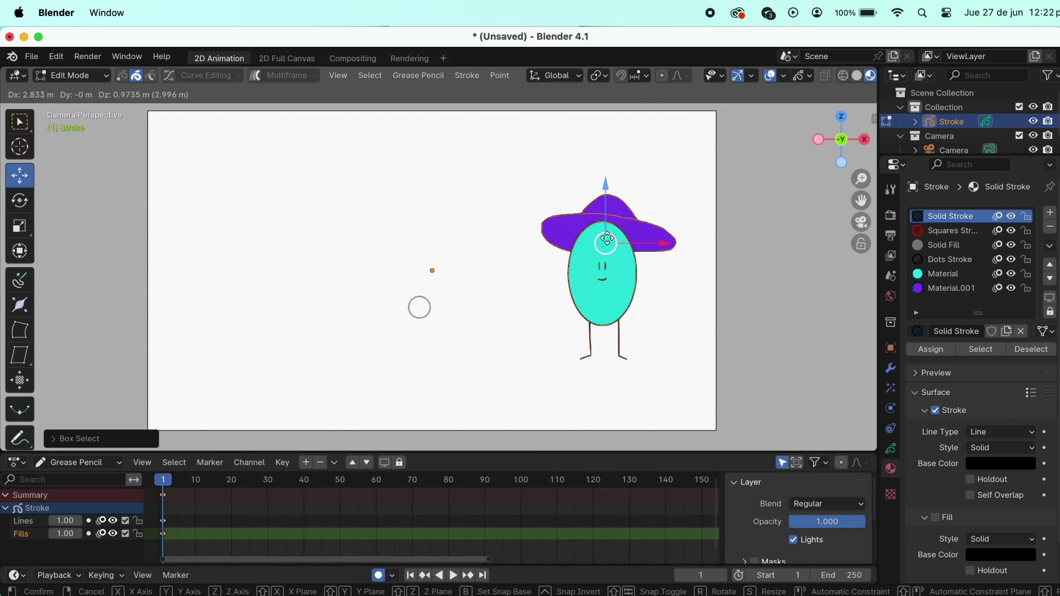
mouse_move(442, 248)
left_mouse_down()
mouse_move(441, 237)
mouse_move(426, 275)
mouse_move(429, 330)
left_mouse_up()
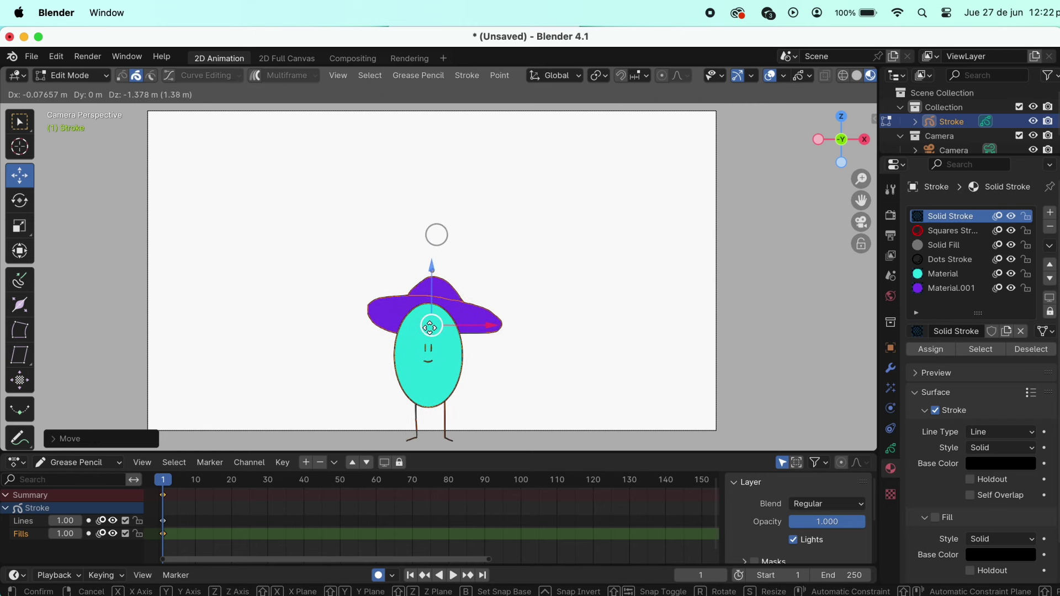
left_click_drag(429, 329, 428, 325)
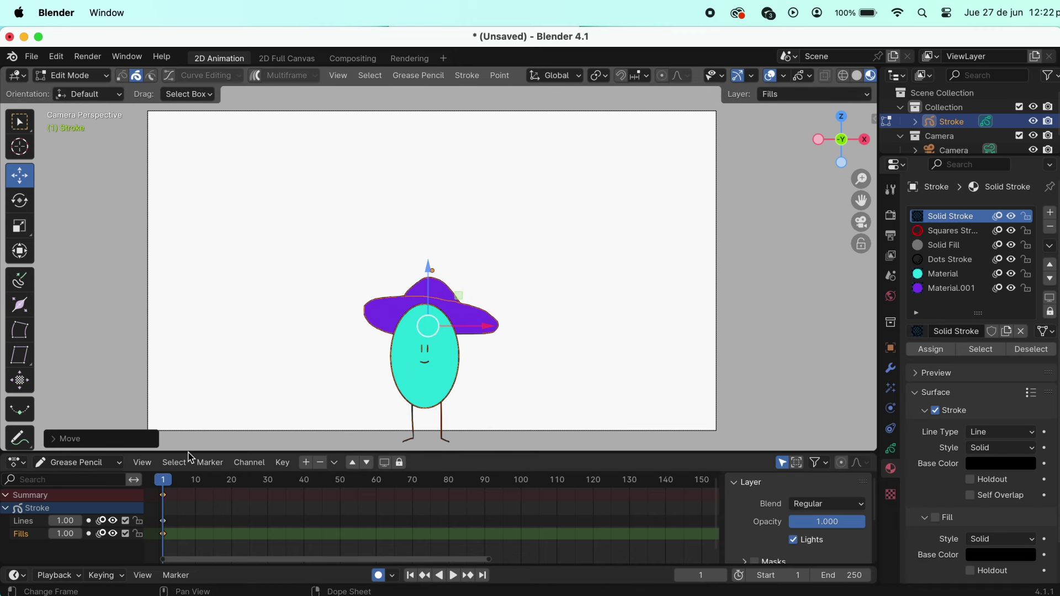
left_click(88, 76)
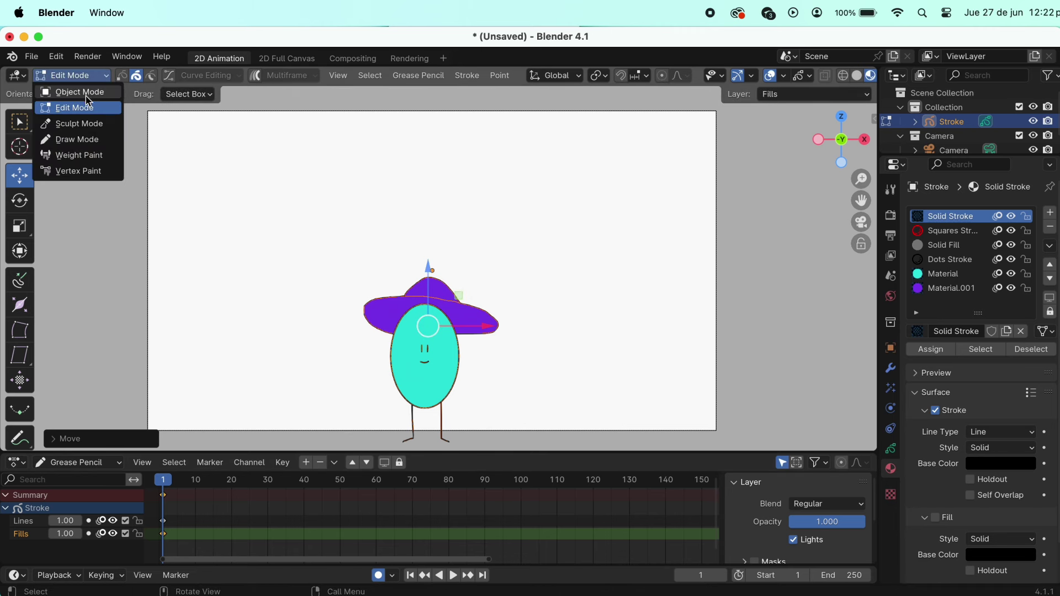
left_click(78, 140)
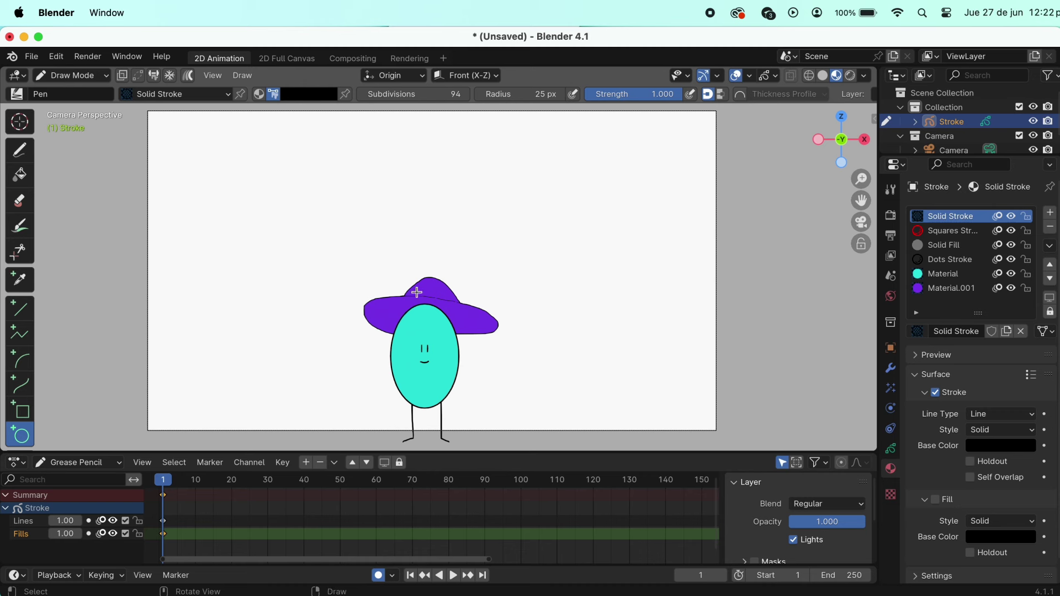
On frame 3, draw a new oval body outline over the onion-skinned egg
scroll(190, 509, "up", 1)
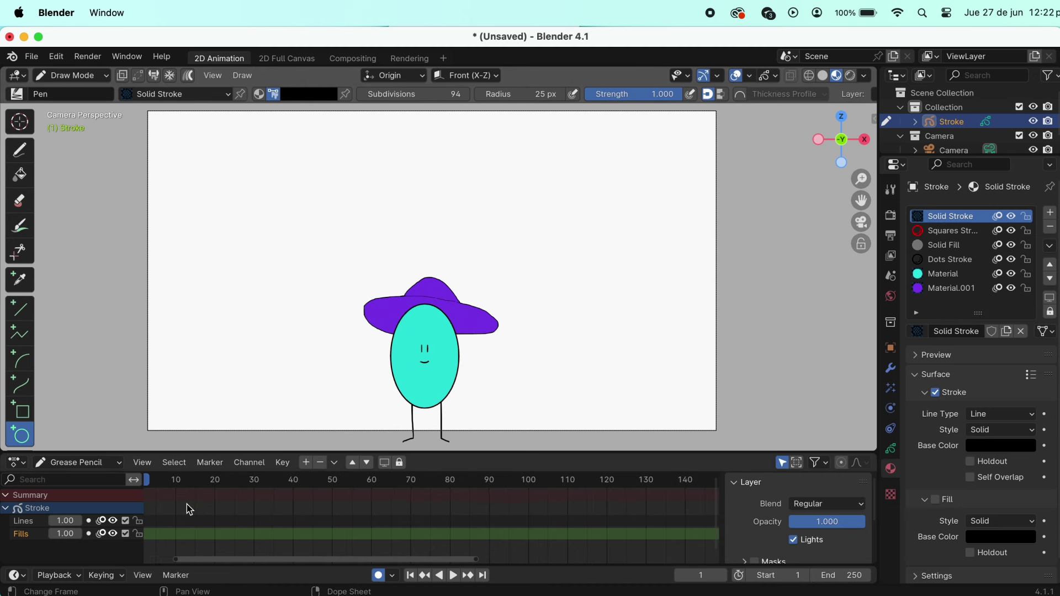
scroll(190, 509, "left", 1, "ctrl")
key("space")
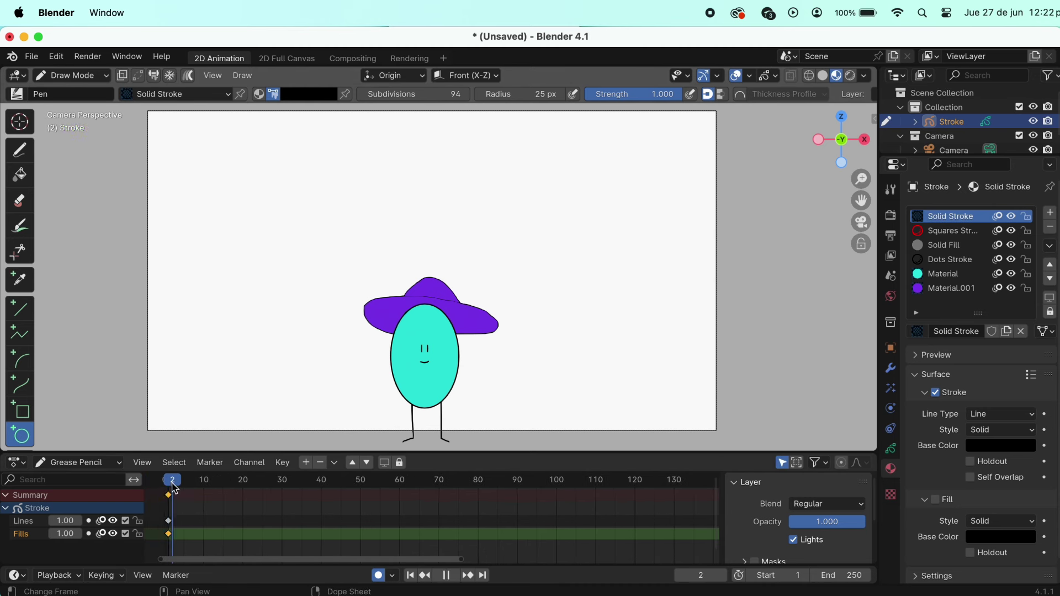
key("Escape")
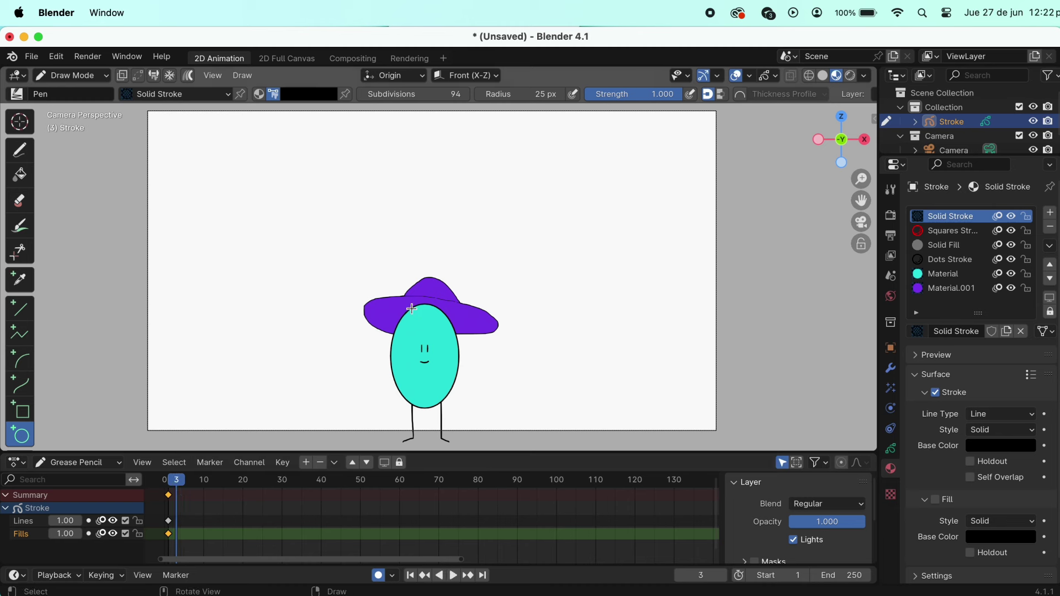
left_click_drag(386, 297, 462, 405)
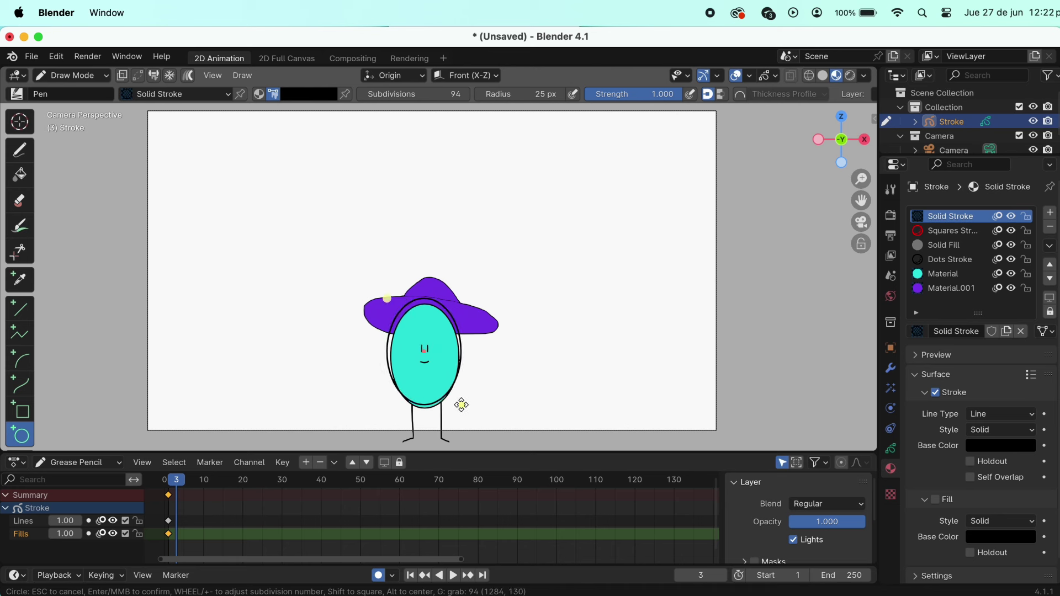
key("Return")
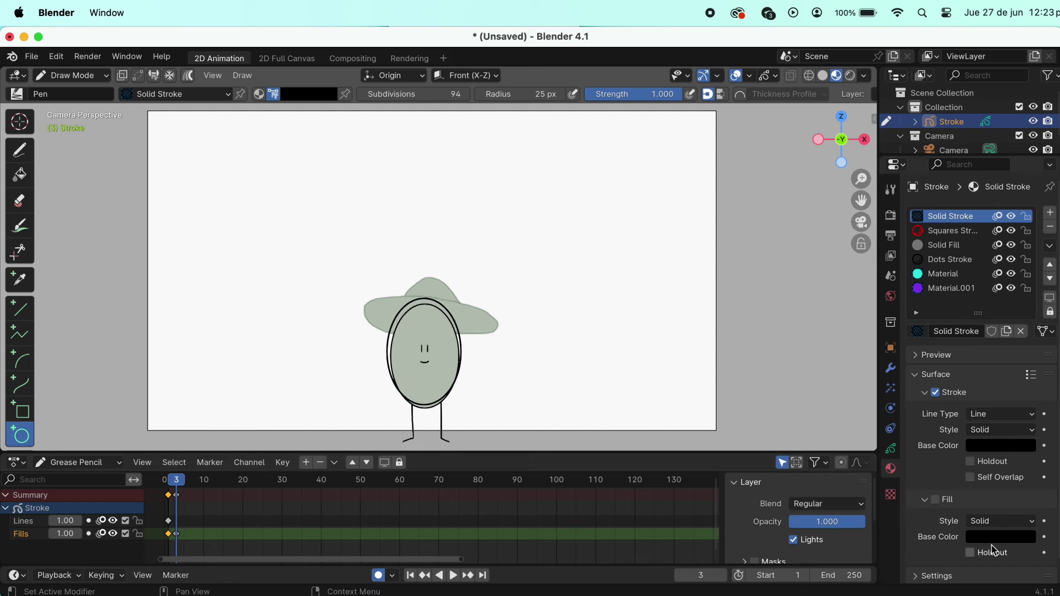
Trace the hat brim and crown freehand on frame 3
left_click(20, 149)
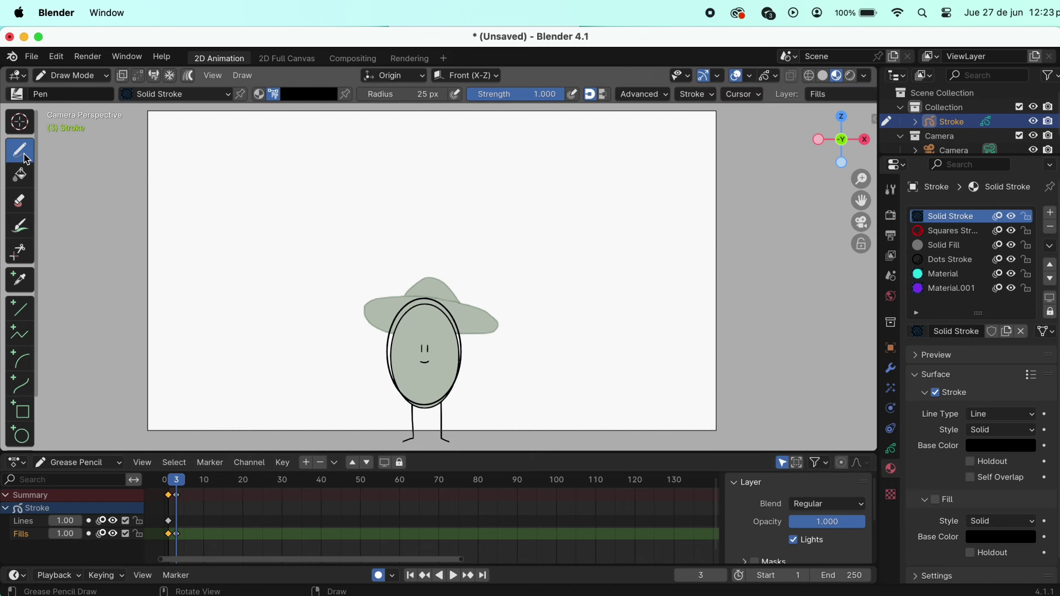
left_click_drag(385, 331, 482, 306)
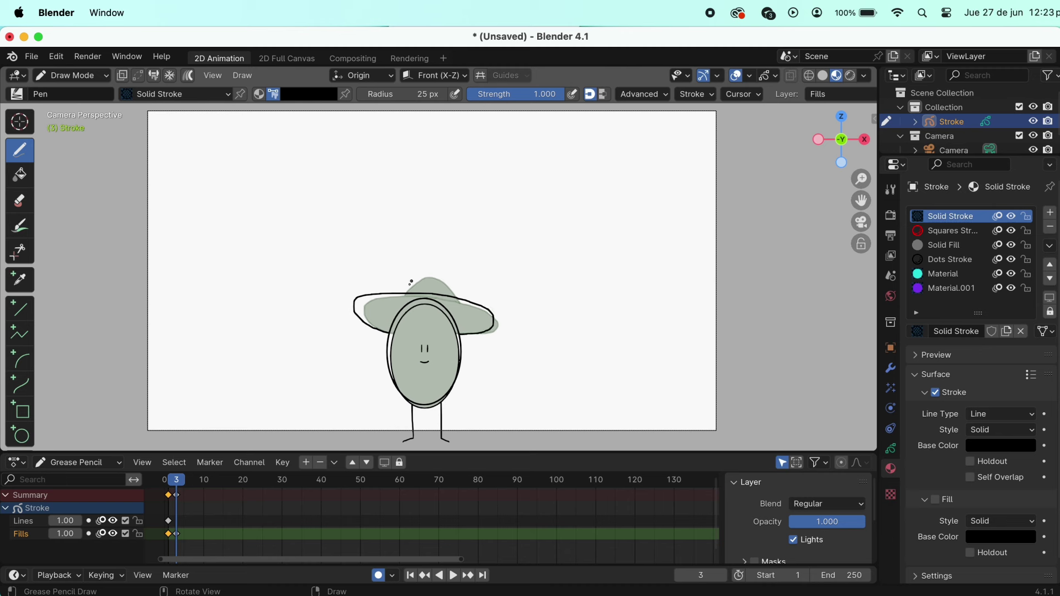
left_click_drag(401, 293, 457, 289)
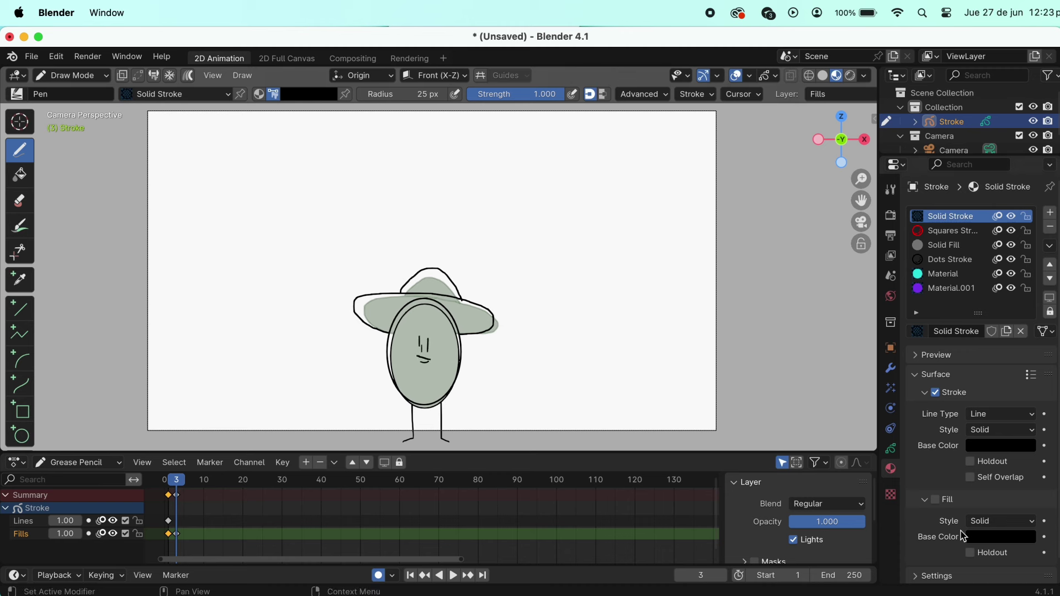
Untick Onion Skinning Custom Colors in Object Data properties and start playback
left_click(890, 449)
scroll(964, 451, "down", 5)
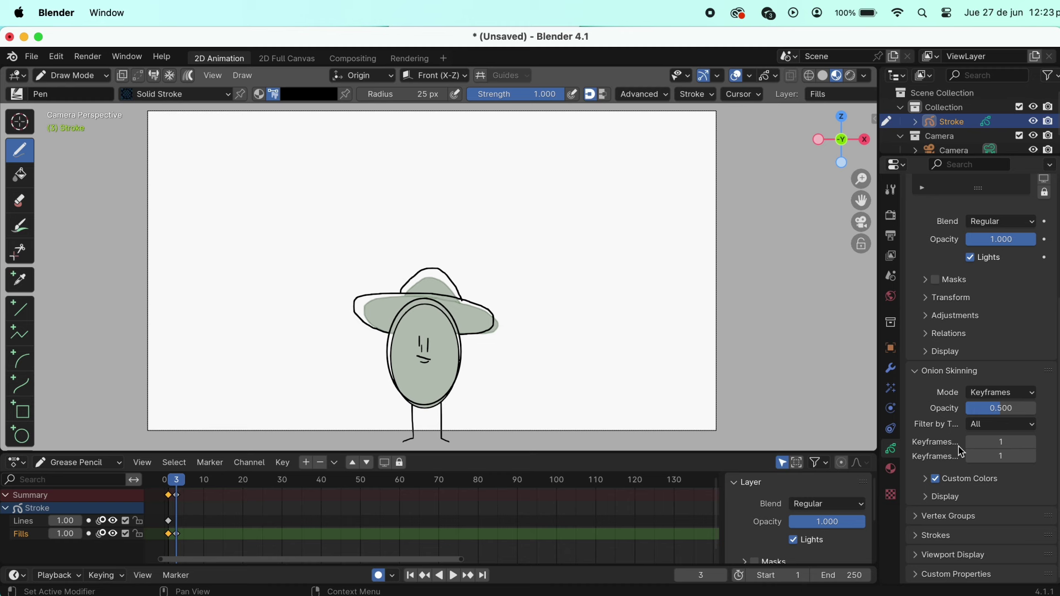
left_click(929, 481)
left_click(936, 479)
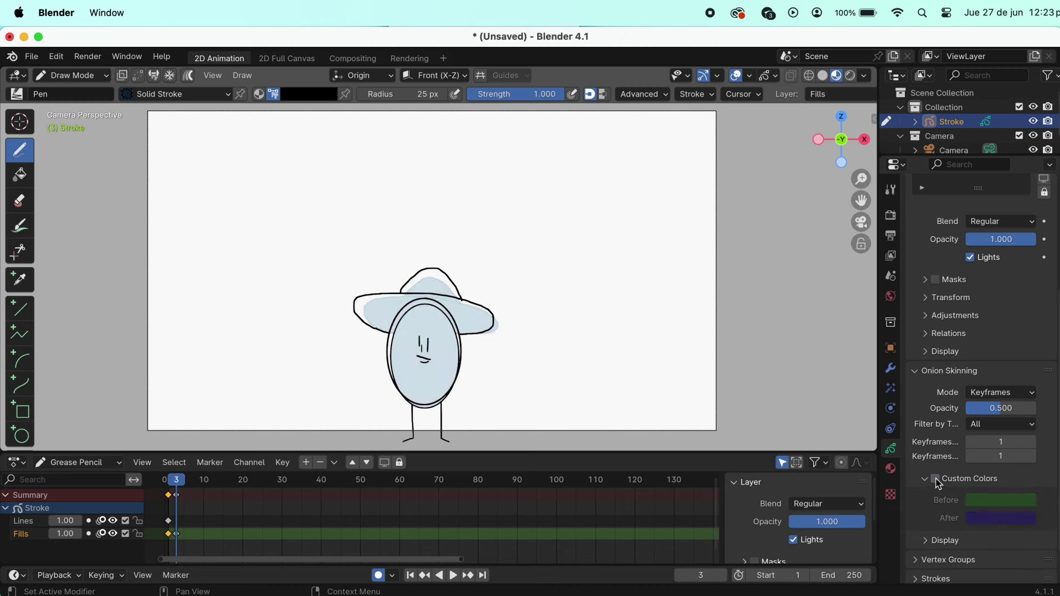
key("space")
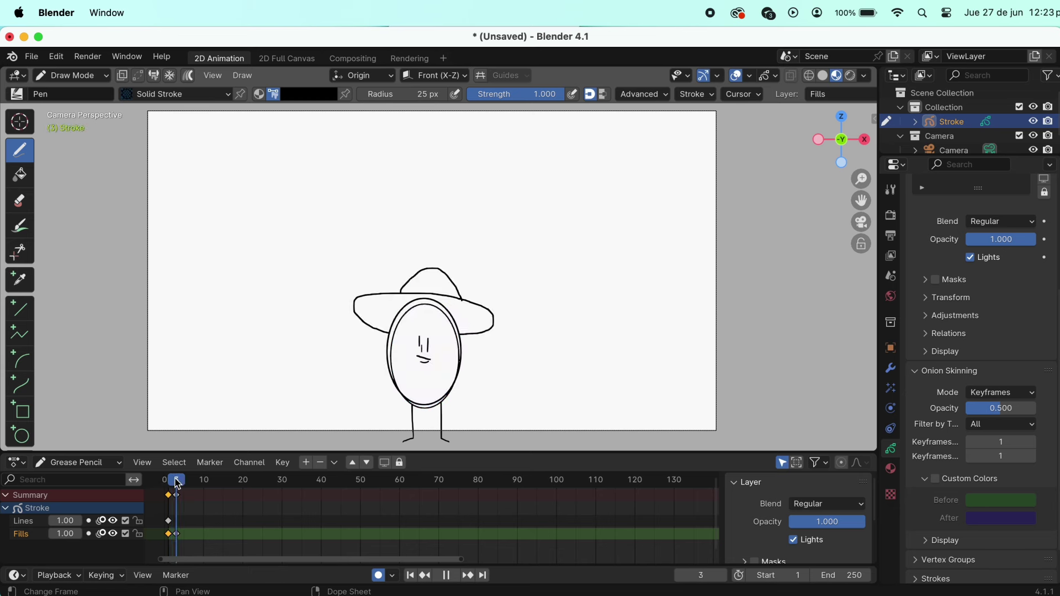
Undo the strokes on frame 3 and duplicate the frame-0 character keyframes onto frame 3
left_click_drag(172, 488, 176, 487)
key("ctrl+z")
key("ctrl+z")
key("ctrl+z")
key("ctrl+z")
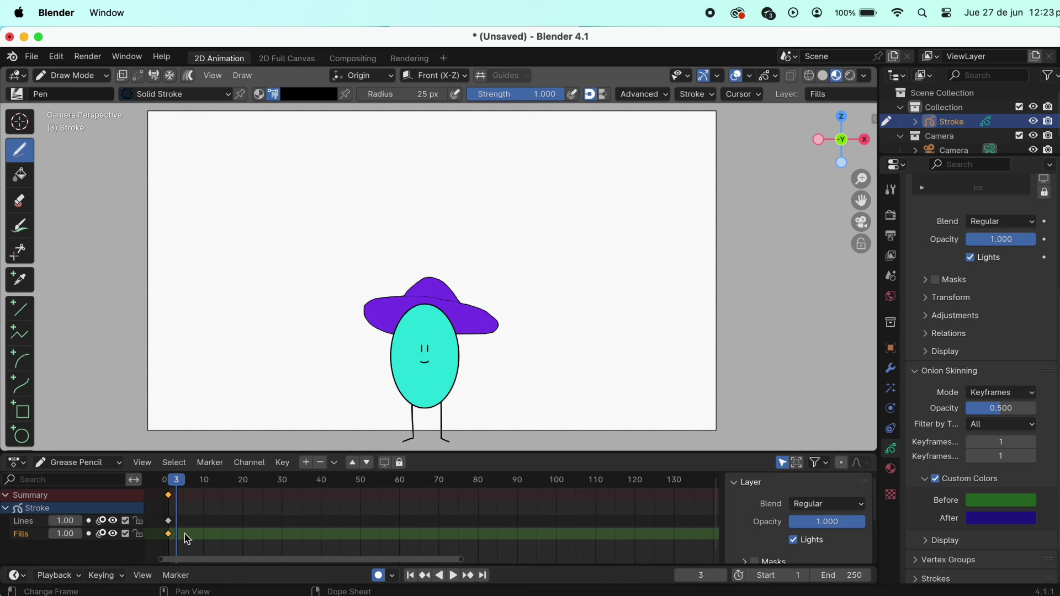
left_click_drag(186, 534, 164, 489)
key("i")
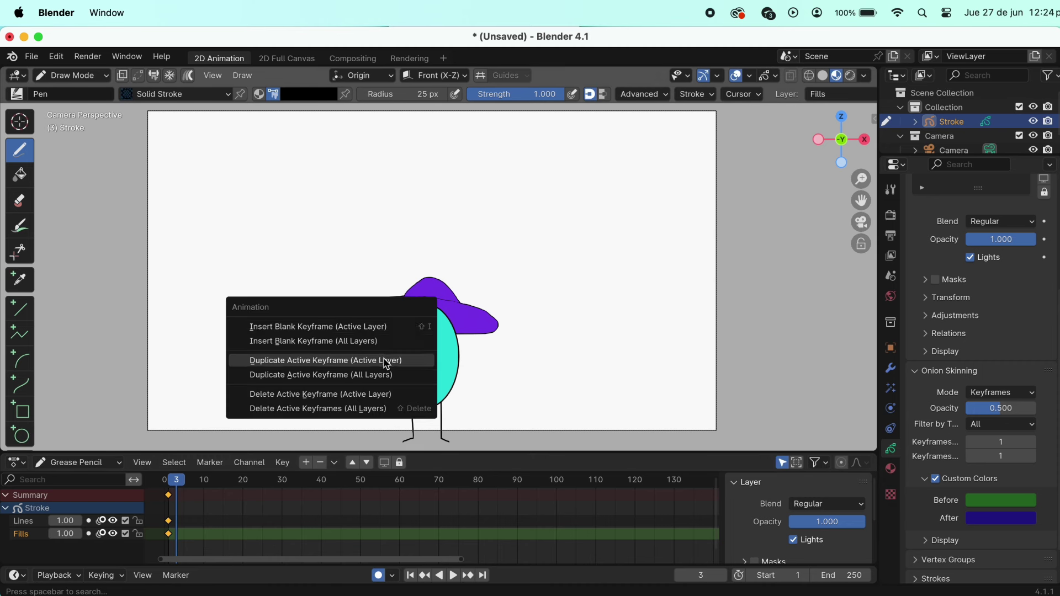
left_click(338, 377)
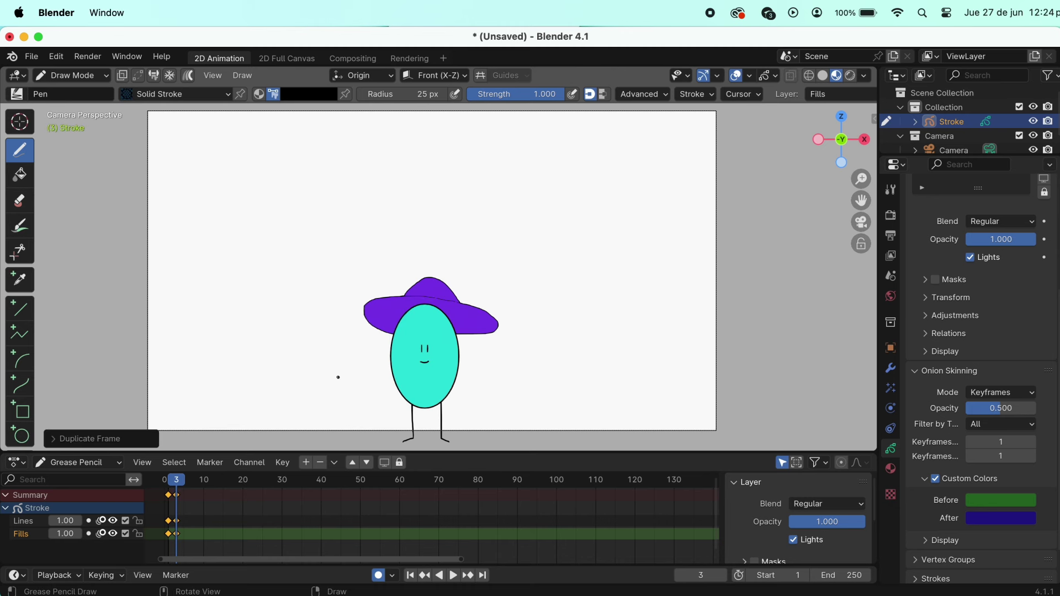
Preview the animation playback, stopping at frame 3, and scroll the Dope Sheet
key("space")
left_click(181, 490)
left_click_drag(181, 490, 178, 487)
key("space")
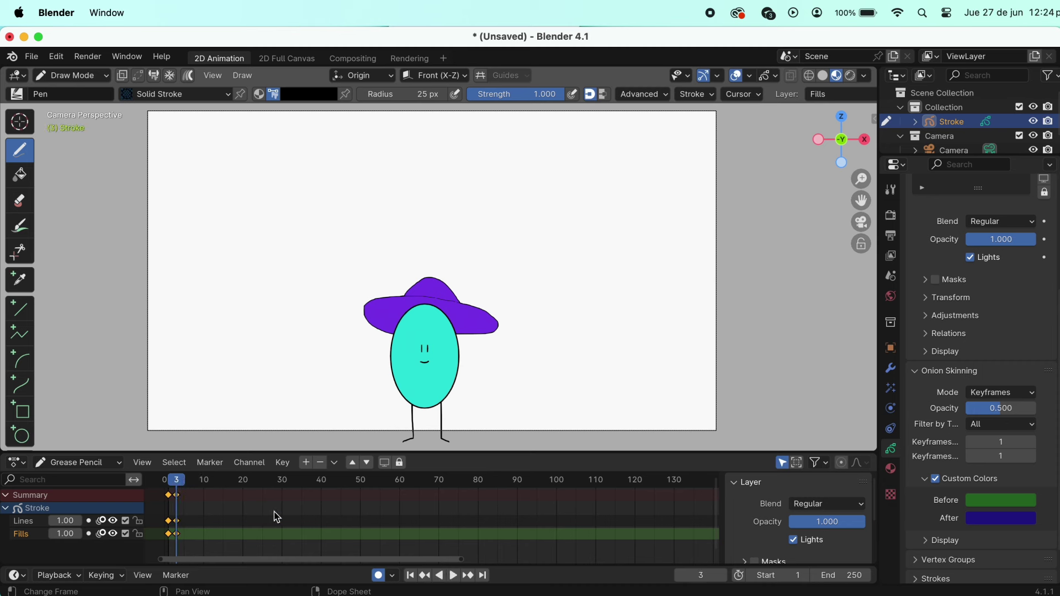
scroll(183, 526, "up", 1)
scroll(183, 527, "up", 1)
scroll(183, 526, "up", 1)
scroll(183, 527, "left", 4)
scroll(184, 526, "left", 1)
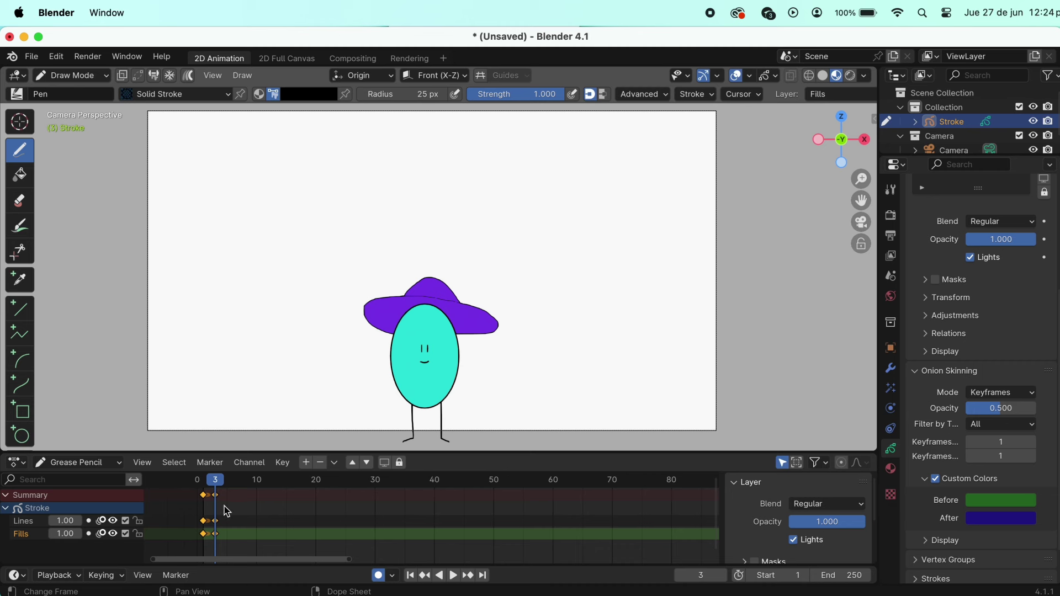
Move the frame-3 keyframes to frame 10 and make frame 10 current
key("g")
left_click(247, 537)
key("ctrl+z")
left_click(235, 529)
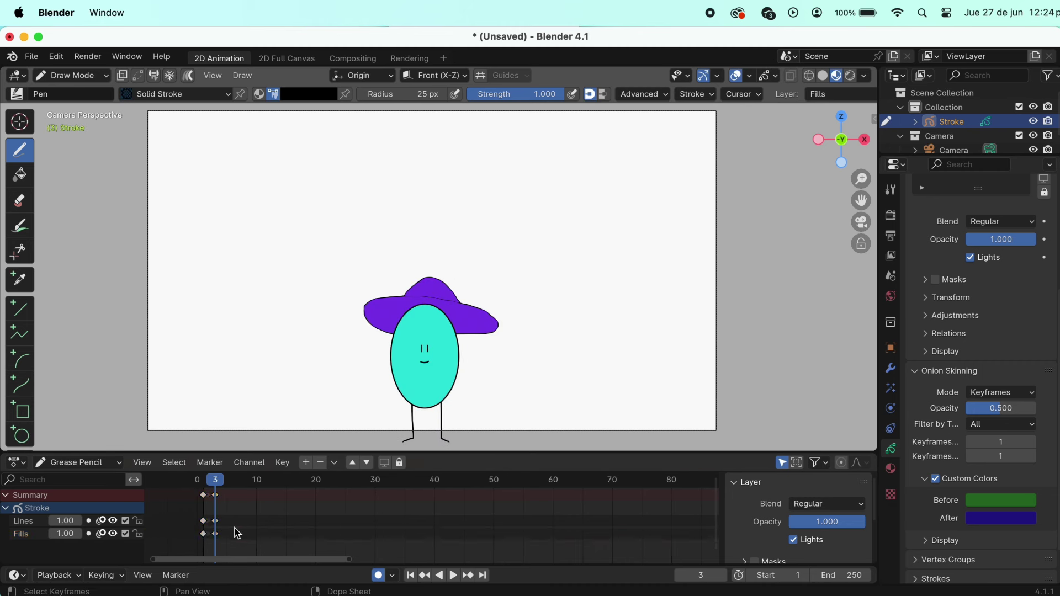
mouse_move(227, 541)
left_mouse_down()
mouse_move(210, 490)
mouse_move(261, 498)
left_mouse_up()
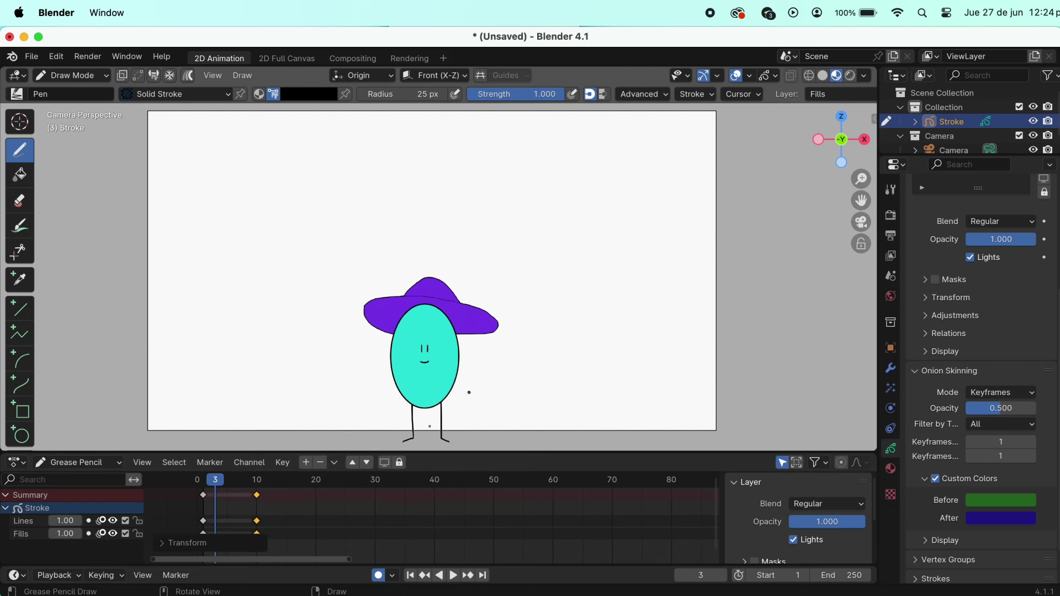
left_click(257, 480)
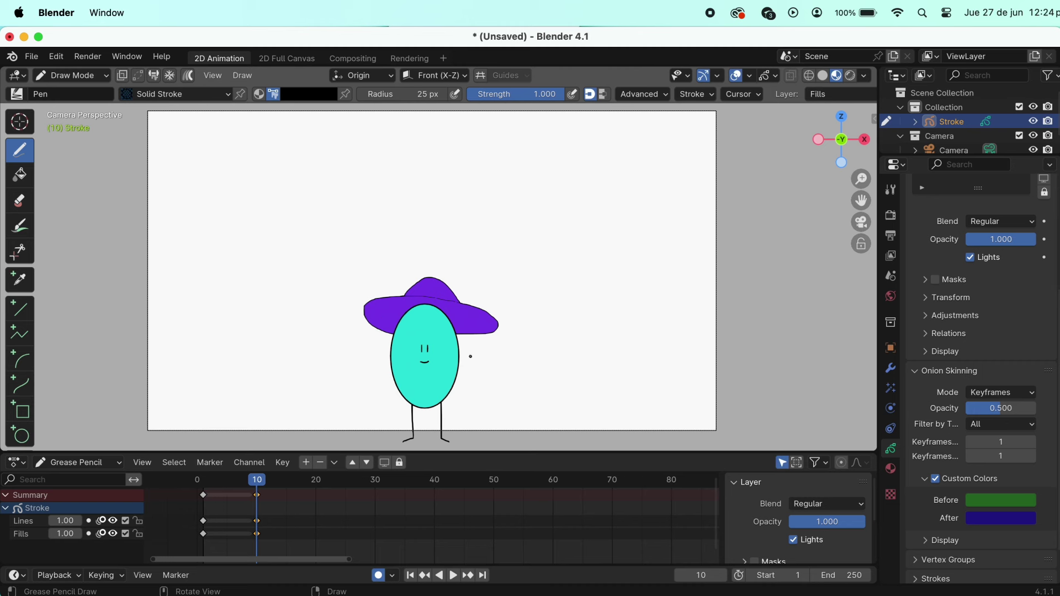
Soft-erase the straight legs on frame 10 so they fade to grey
left_click(21, 202)
left_click_drag(450, 411, 406, 436)
left_click_drag(447, 409, 403, 438)
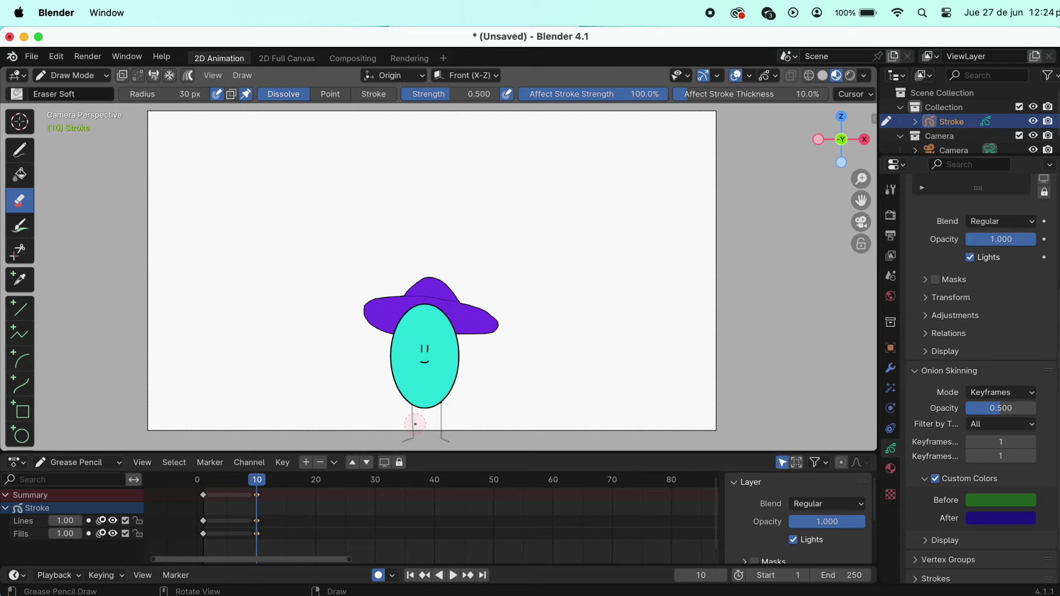
scroll(455, 429, "up", 1)
Return to camera view and pan so the legs are visible for drawing
mouse_move(455, 430)
middle_mouse_down()
mouse_move(840, 216)
mouse_move(868, 224)
middle_mouse_up()
left_click(864, 223)
key("KP_0")
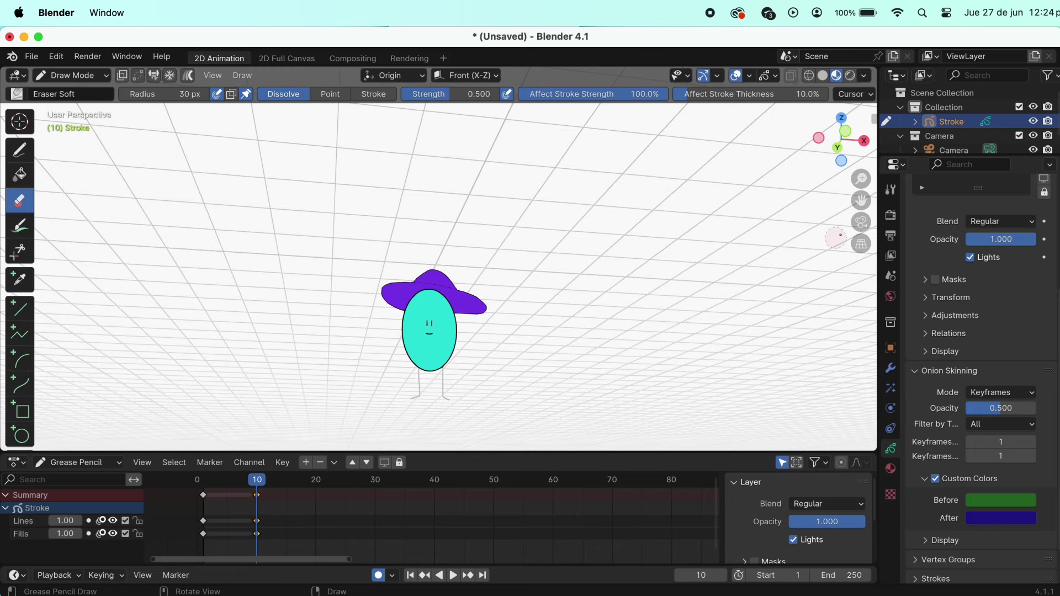
left_click(859, 219)
left_click_drag(859, 211, 858, 135)
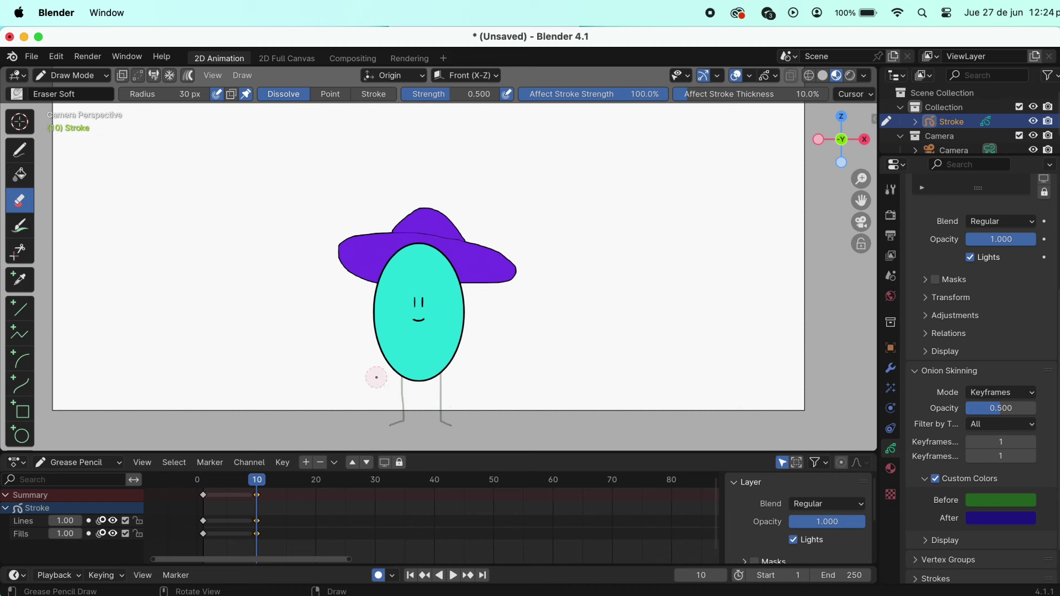
left_click(20, 150)
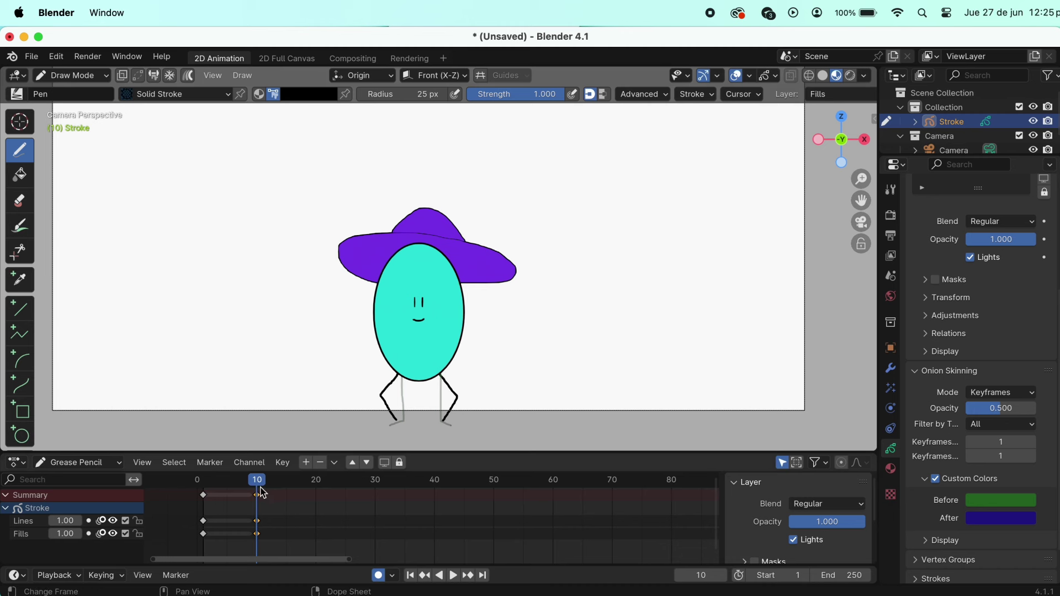
Preview playback, then slide the frame-10 bent-leg keyframes back to about frame 4
key("space")
left_click_drag(261, 489, 203, 486)
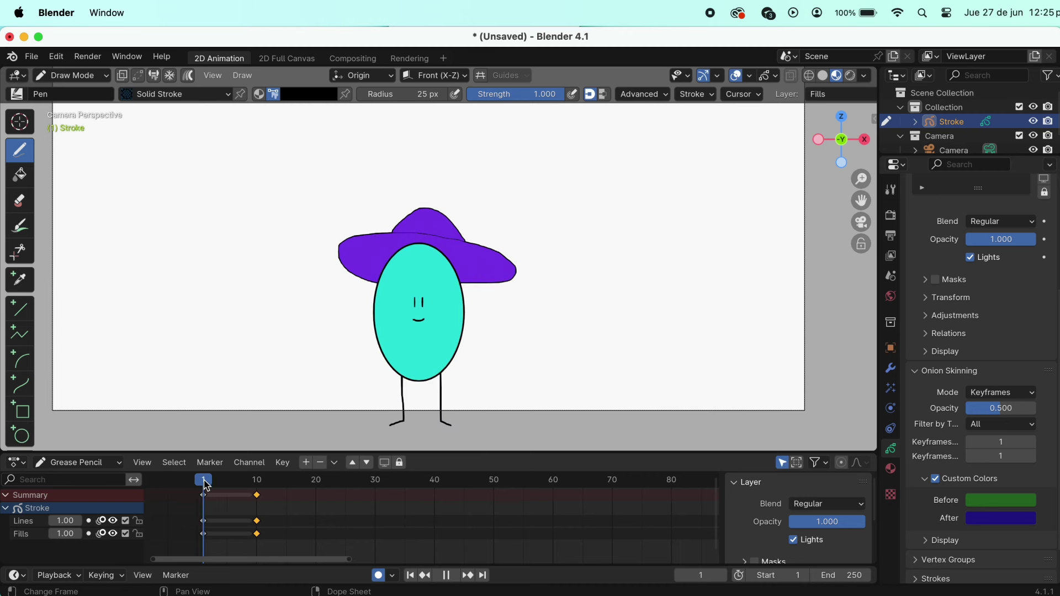
key("space")
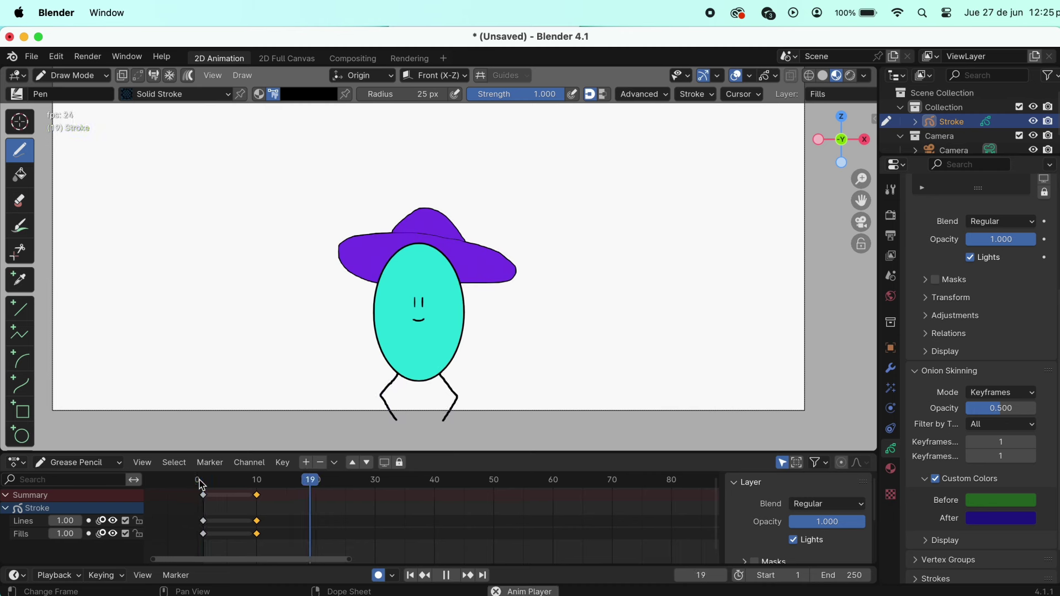
left_click(200, 485)
left_click_drag(203, 486, 260, 486)
key("space")
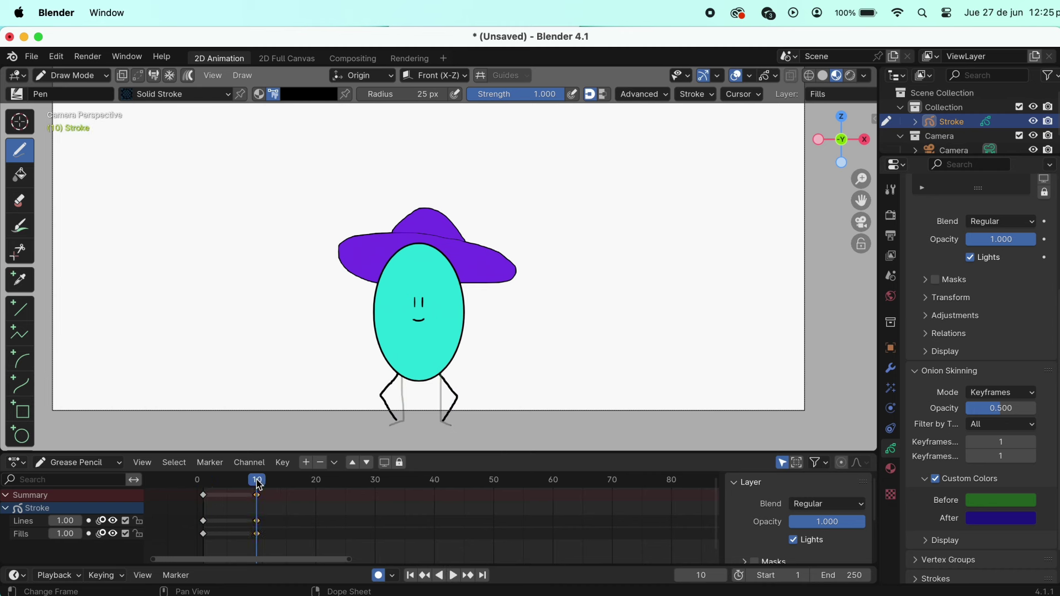
mouse_move(263, 502)
left_mouse_down()
mouse_move(221, 499)
mouse_move(244, 485)
left_mouse_up()
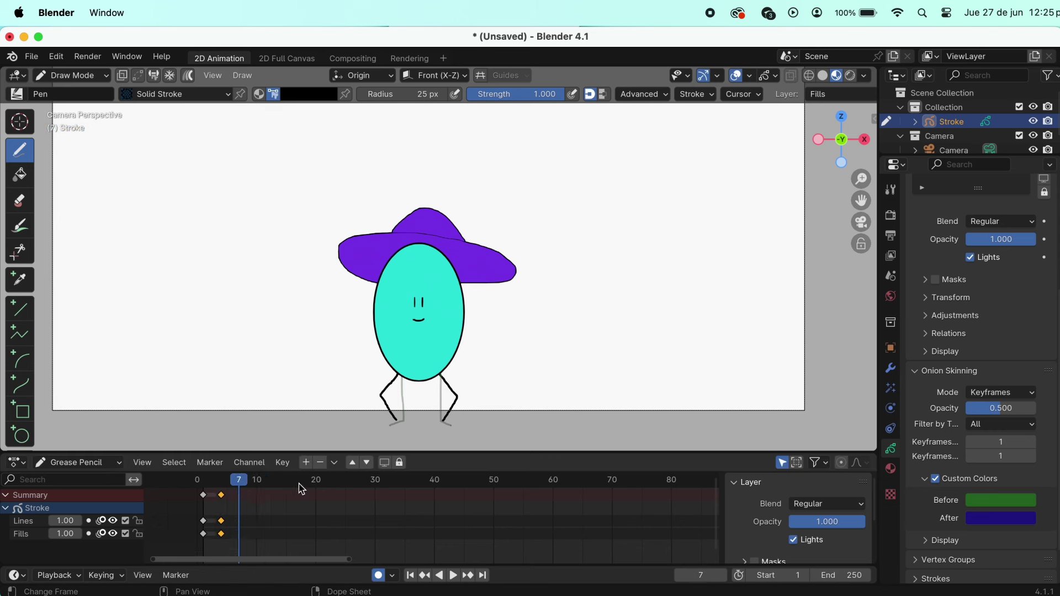
Duplicate the keyframe on all layers at frame 7 and soft-erase both legs
key("i")
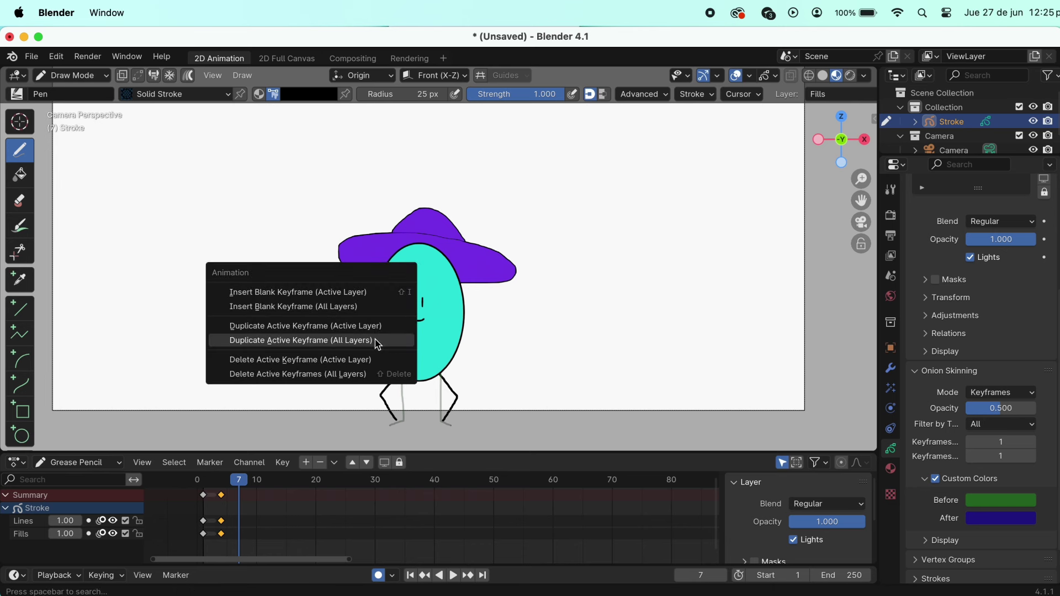
left_click(353, 343)
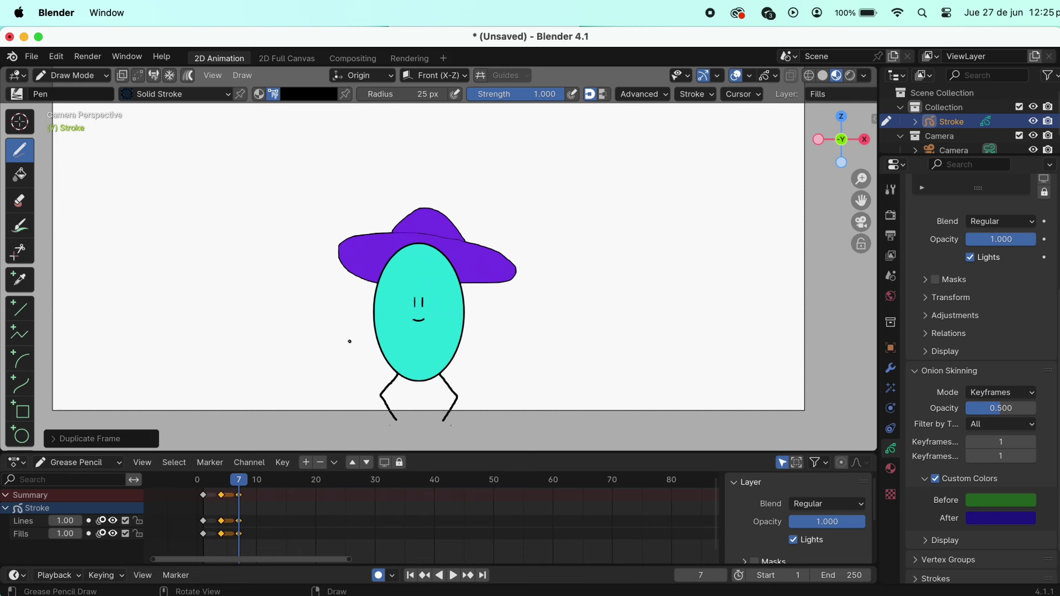
left_click(19, 200)
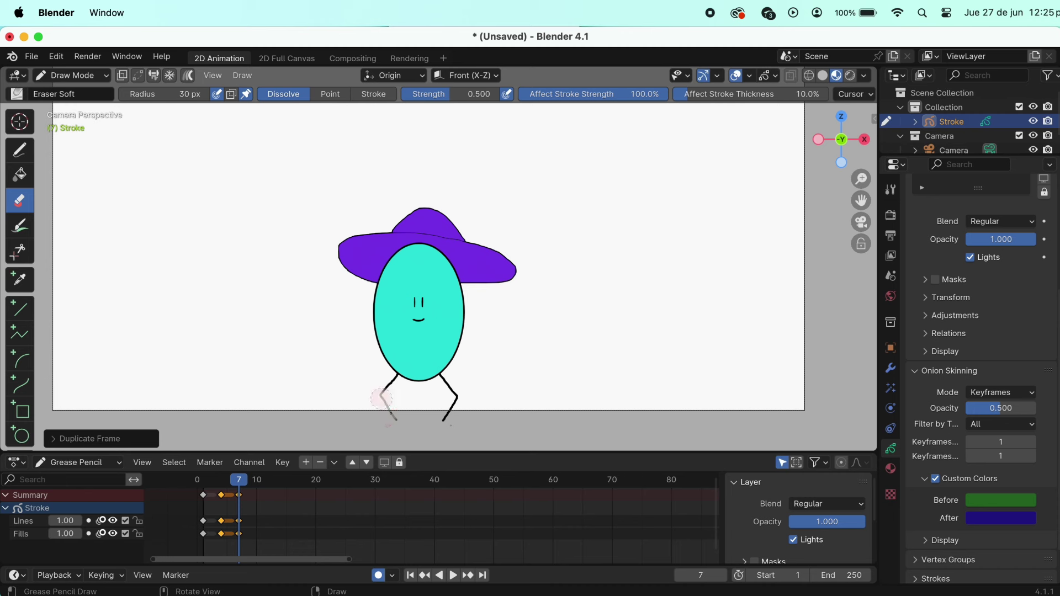
left_click_drag(380, 407, 377, 394)
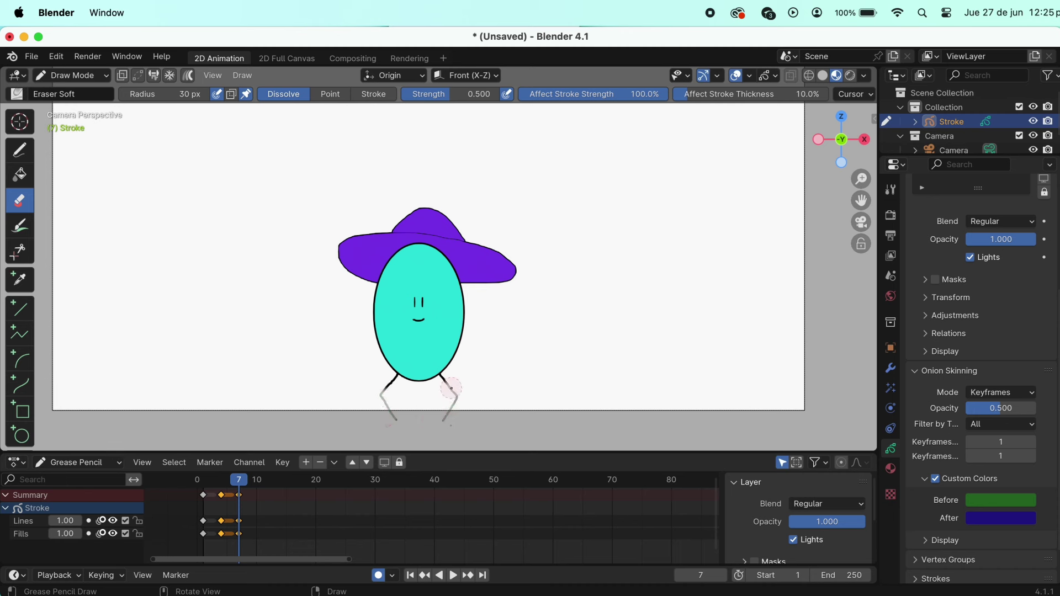
left_click_drag(443, 387, 450, 381)
left_click_drag(385, 400, 393, 389)
In Edit Mode, box-select the body and hat strokes and lower them slightly
left_click(93, 79)
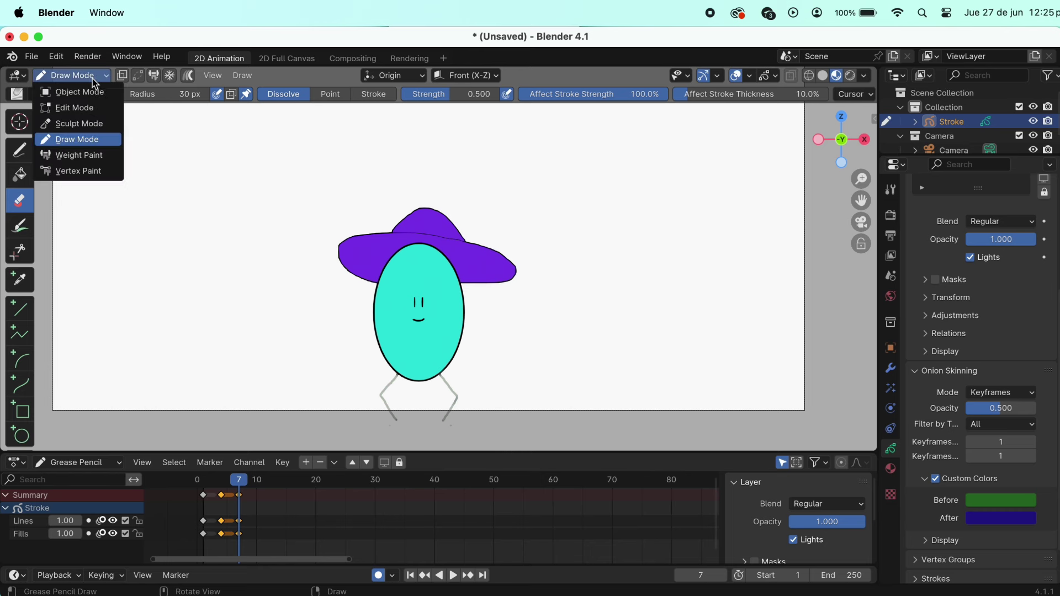
left_click(87, 108)
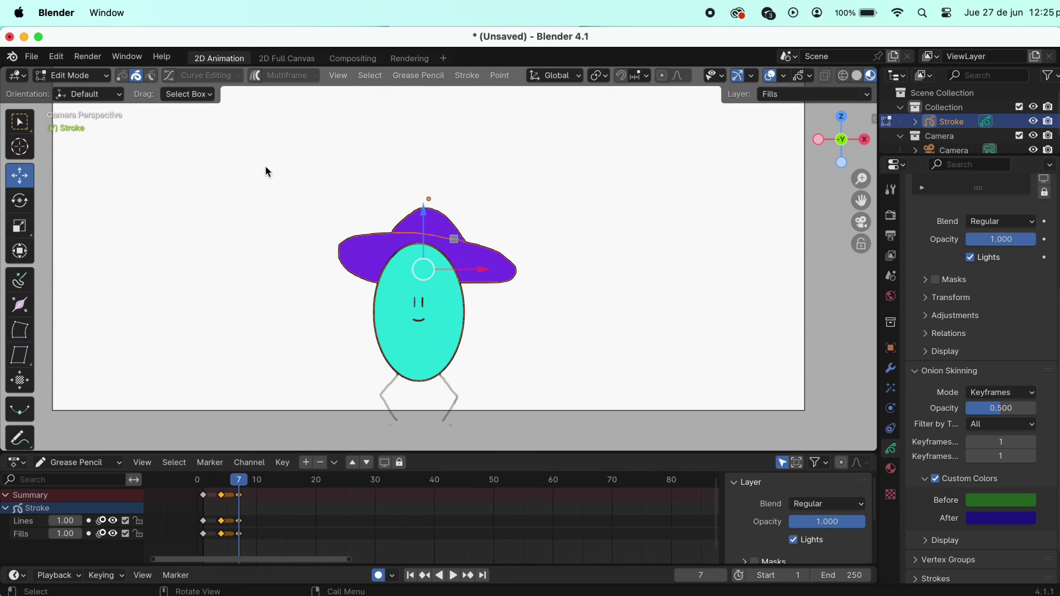
left_click_drag(562, 402, 459, 298)
key("b")
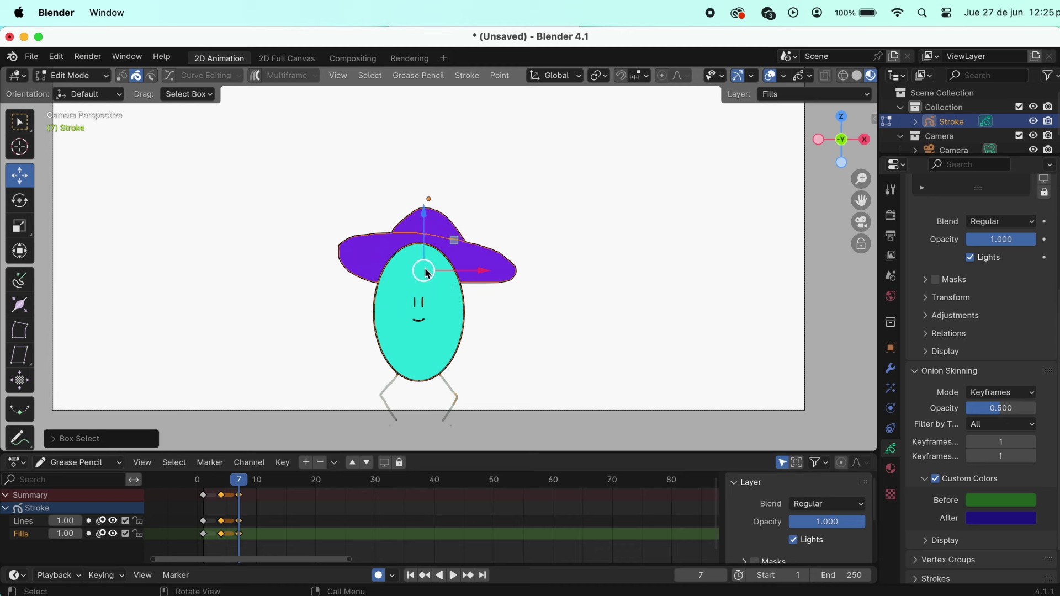
left_click_drag(424, 271, 425, 275)
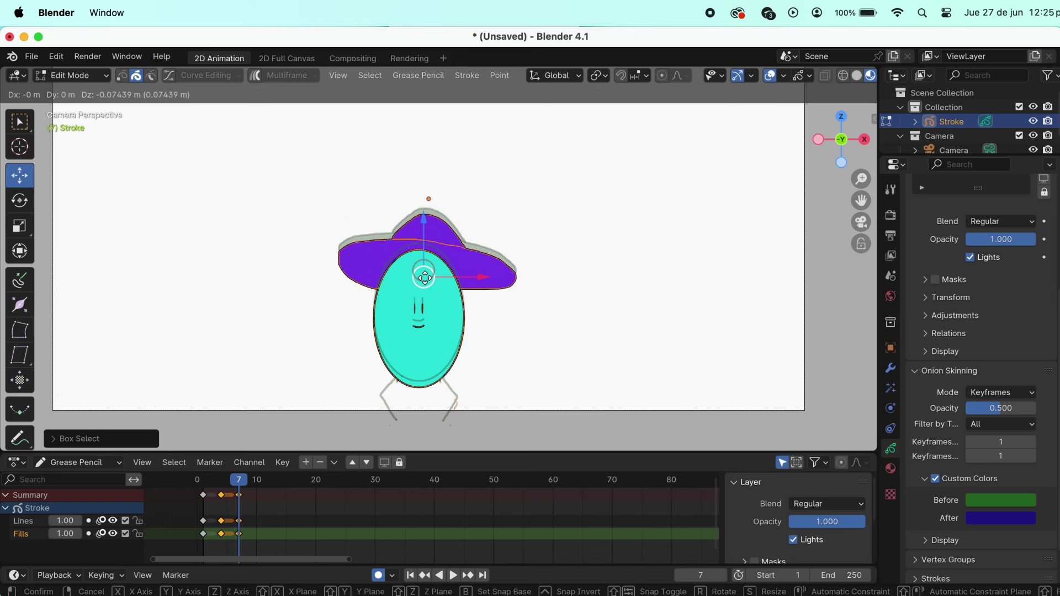
left_click_drag(425, 276, 427, 285)
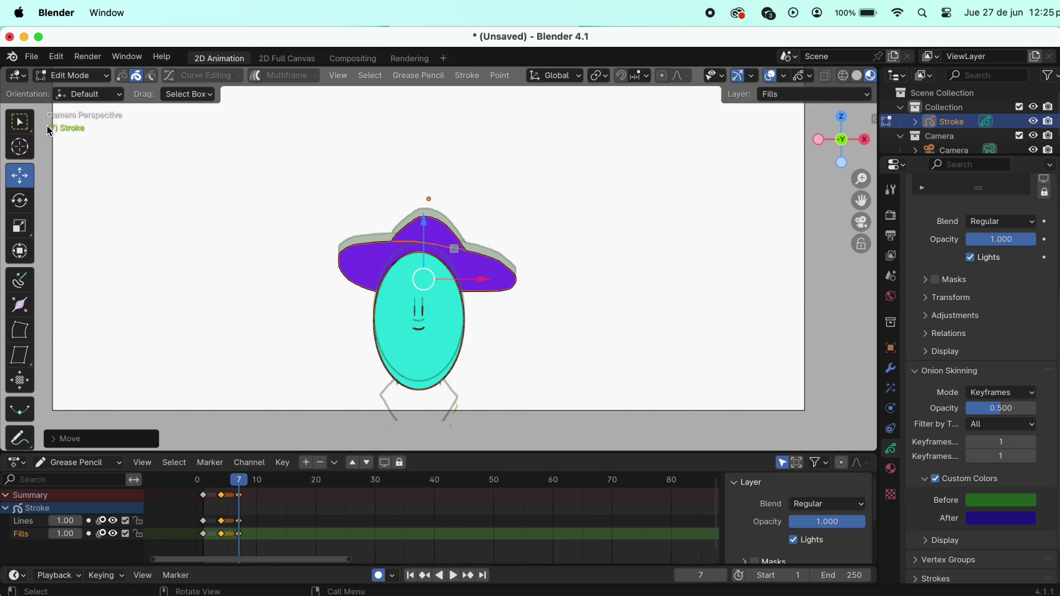
Return to Draw Mode with the Pen tool
left_click(83, 77)
left_click(79, 138)
left_click(20, 149)
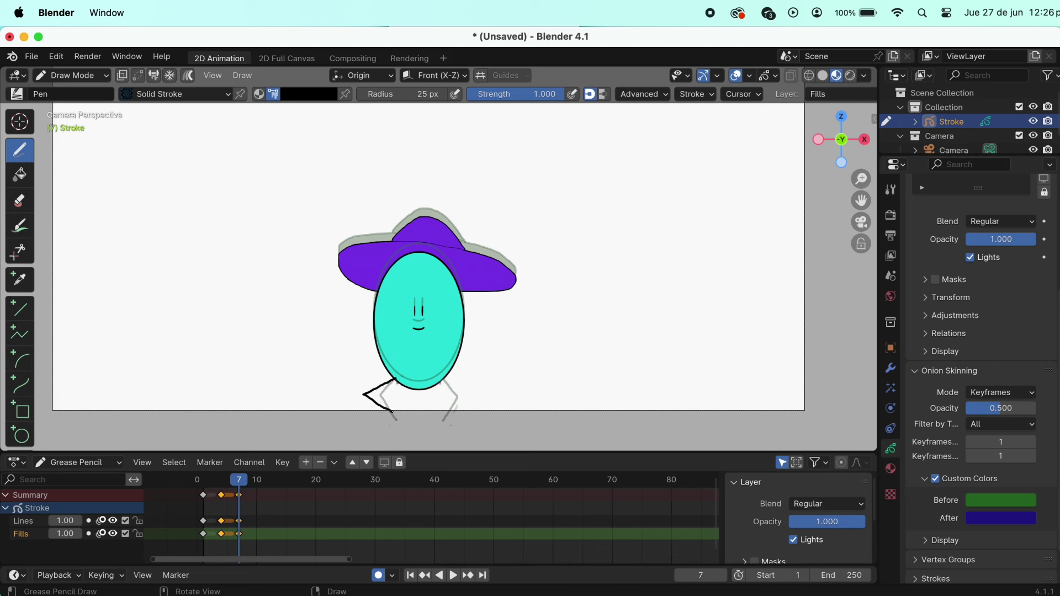
Zoom and pan around the frame-7 legs, then scrub to preview the squash
scroll(387, 403, "up", 1)
scroll(387, 403, "up", 1)
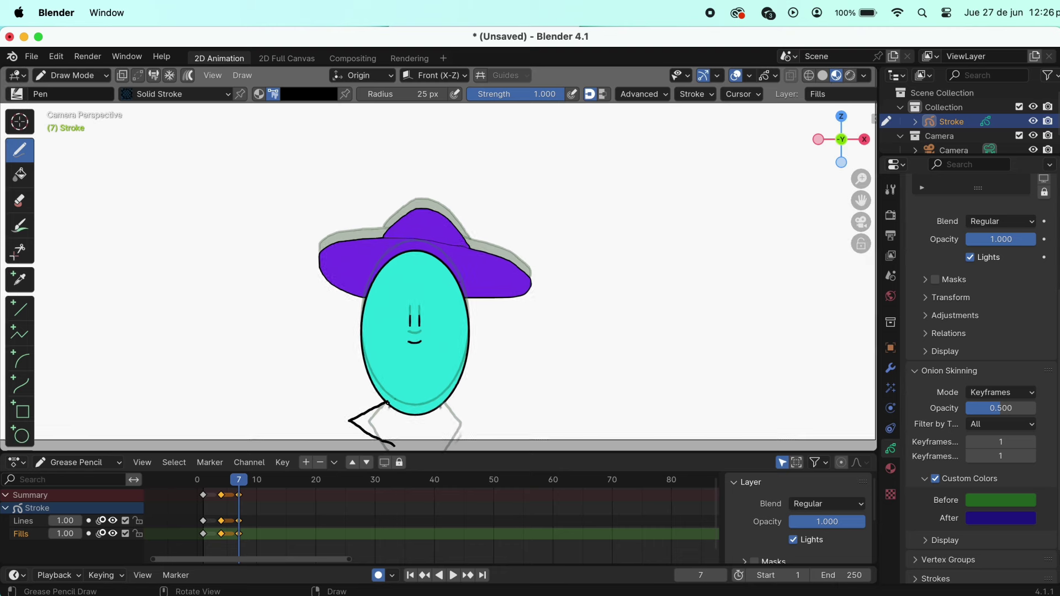
scroll(387, 403, "up", 1)
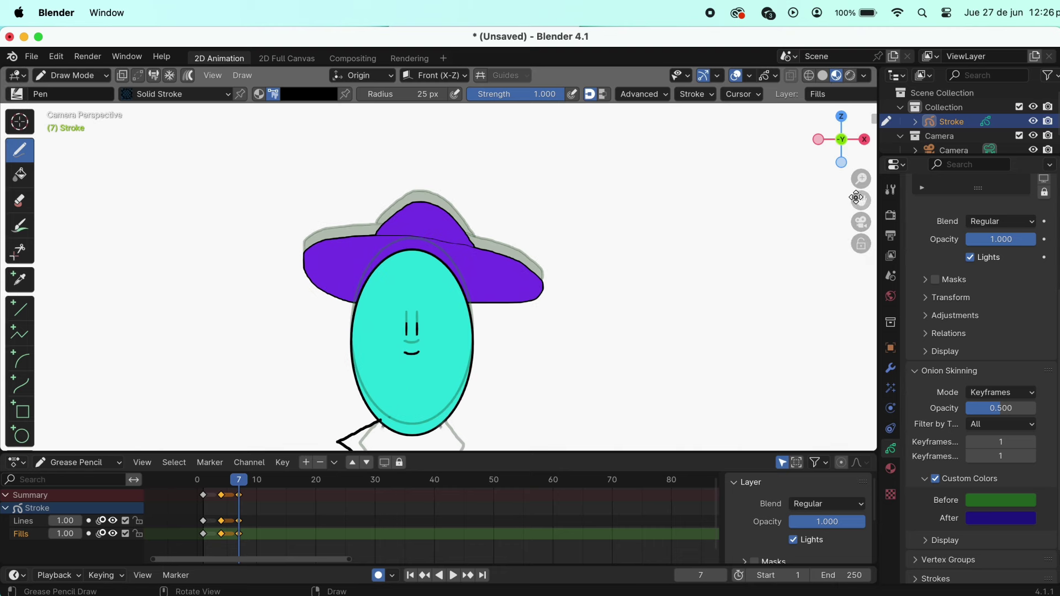
left_click_drag(856, 198, 877, 121)
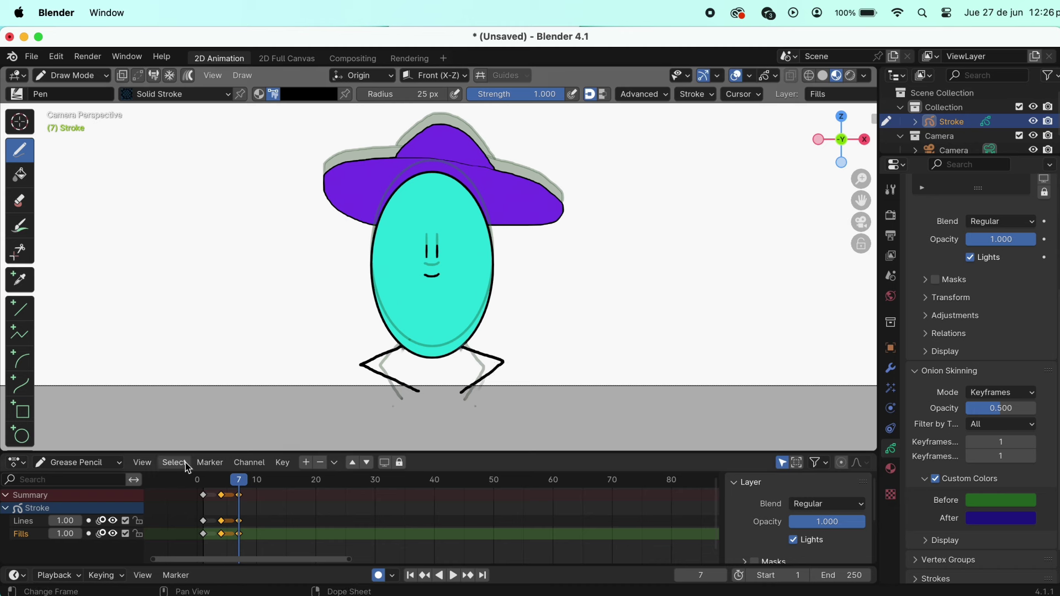
scroll(770, 223, "down", 2)
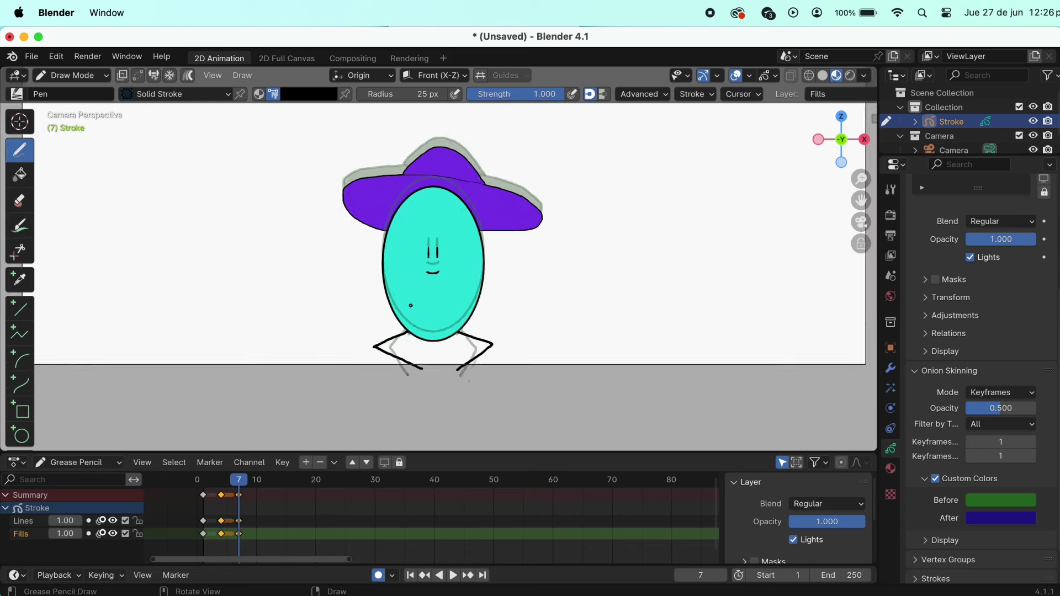
left_click_drag(861, 201, 845, 251)
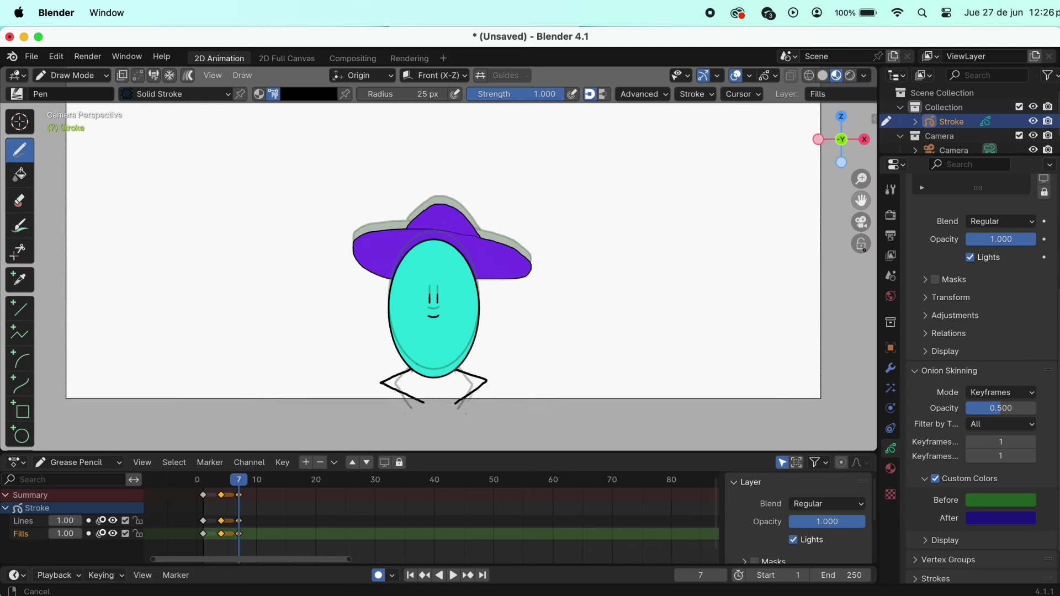
mouse_move(220, 474)
left_mouse_down()
mouse_move(236, 479)
mouse_move(204, 479)
mouse_move(239, 476)
mouse_move(244, 490)
left_mouse_up()
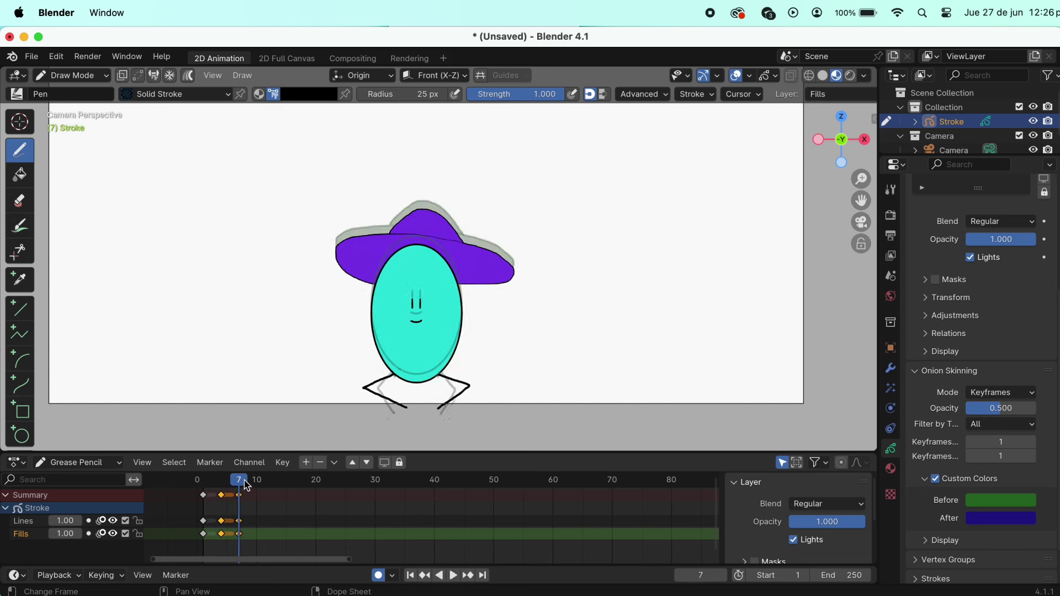
left_click(257, 479)
Make the Lines layer active and soft-erase the legs on frame 10
left_click(243, 521)
key("i")
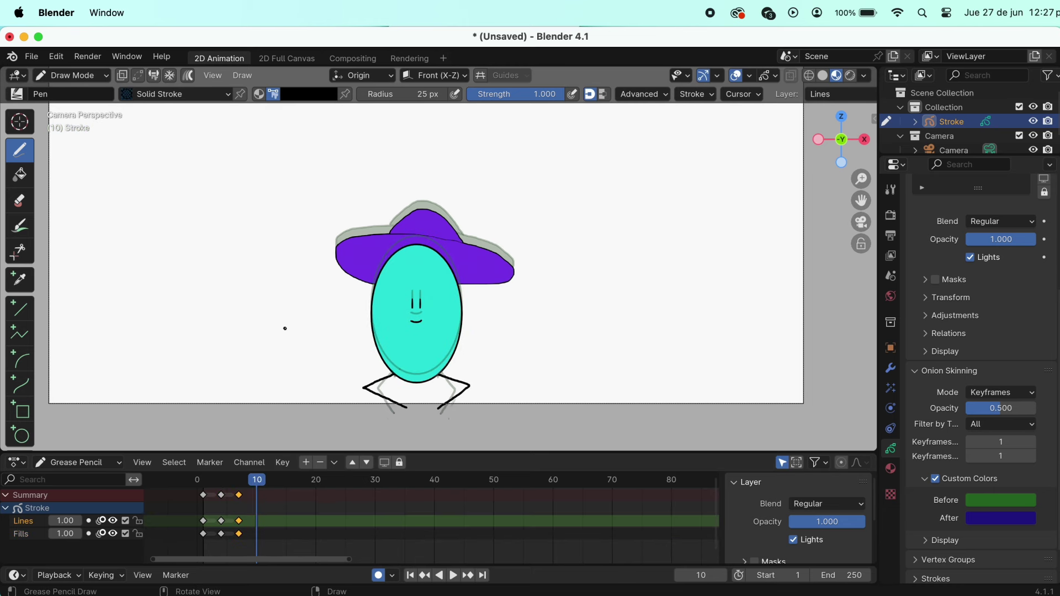
left_click(19, 201)
left_click_drag(398, 406, 355, 386)
left_click_drag(466, 386, 447, 382)
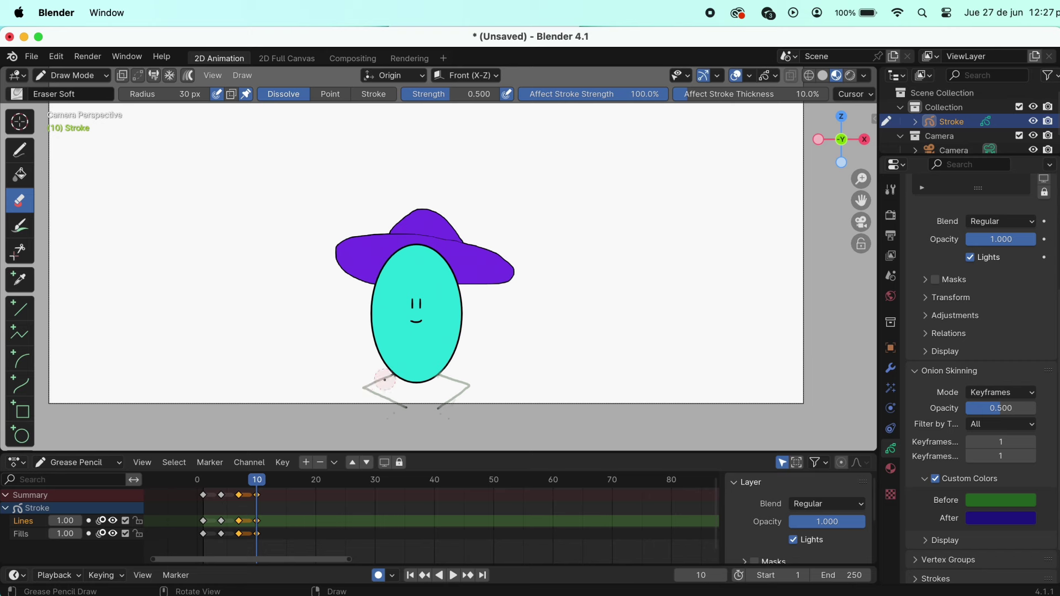
In Edit Mode, lower the hat and body and scale them wider along X
key("Tab")
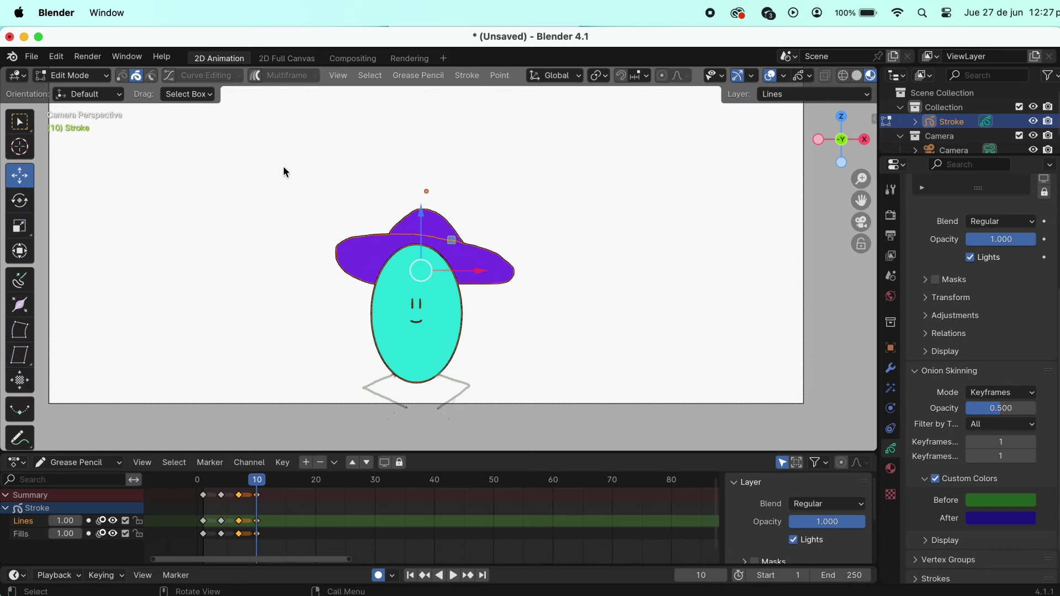
left_click_drag(283, 166, 436, 306)
key("g")
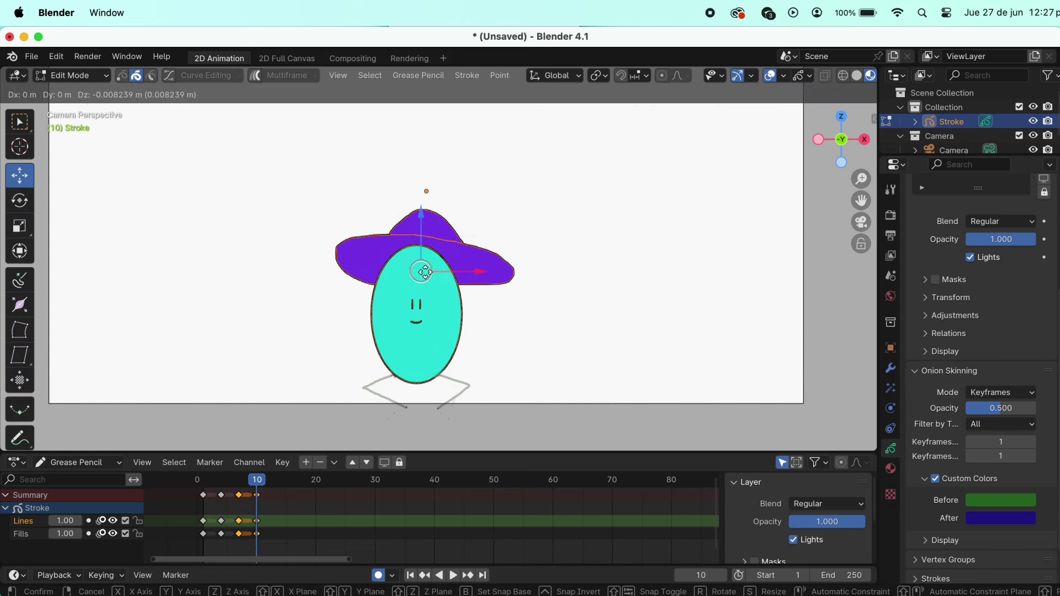
left_click(425, 277)
left_click(19, 225)
left_click_drag(421, 221, 421, 215)
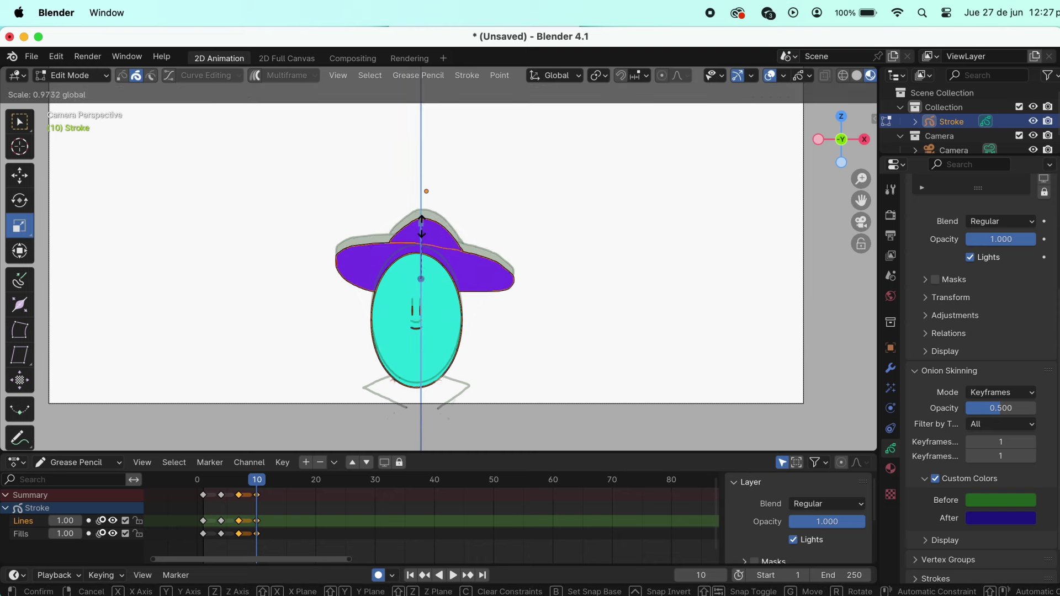
left_click_drag(481, 282, 484, 278)
left_click(481, 278)
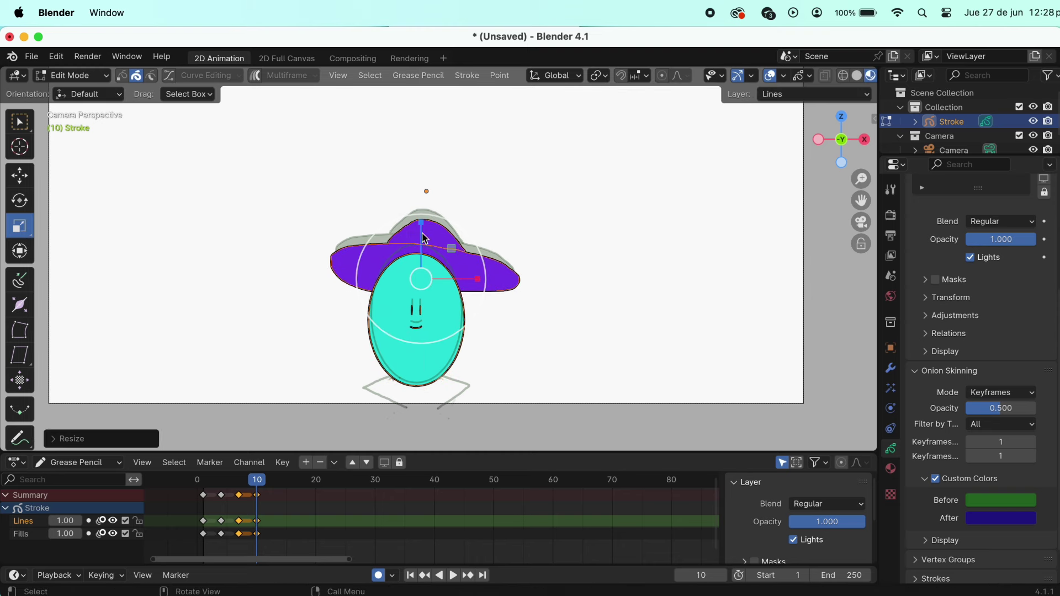
left_click(19, 175)
Back in Draw Mode and camera view, draw flatter bent legs beneath the body
key("Tab")
middle_click_drag(85, 135, 372, 393)
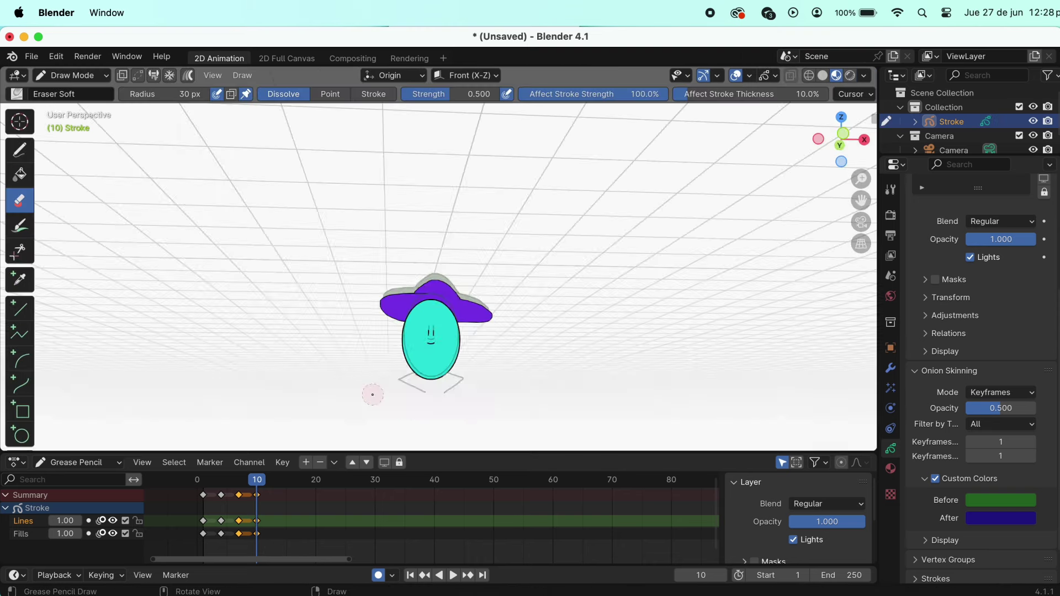
key("KP_0")
left_click_drag(386, 409, 361, 414)
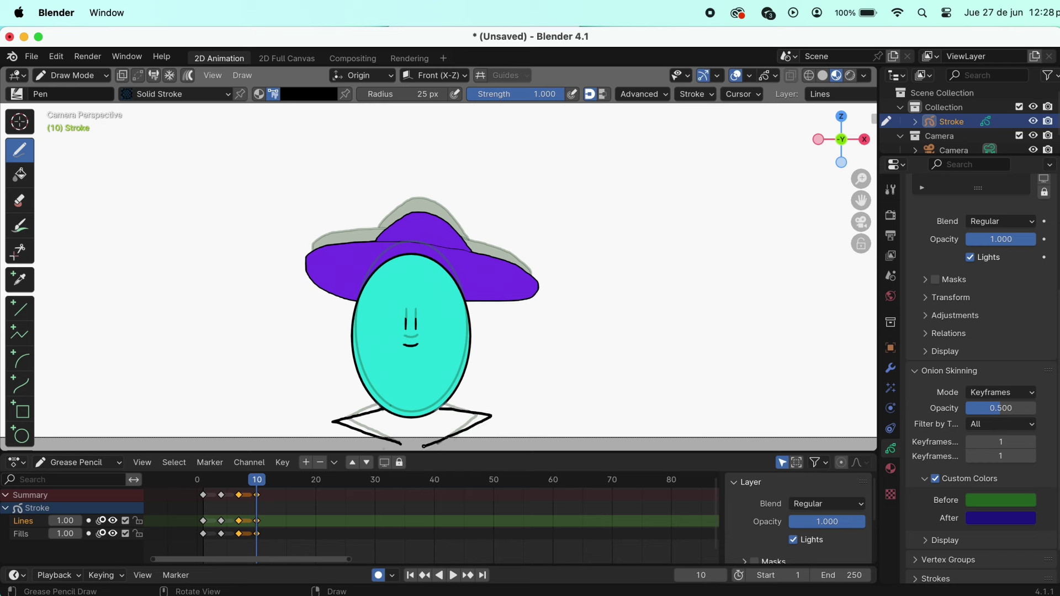
scroll(440, 261, "down", 1)
left_click_drag(252, 481, 283, 488)
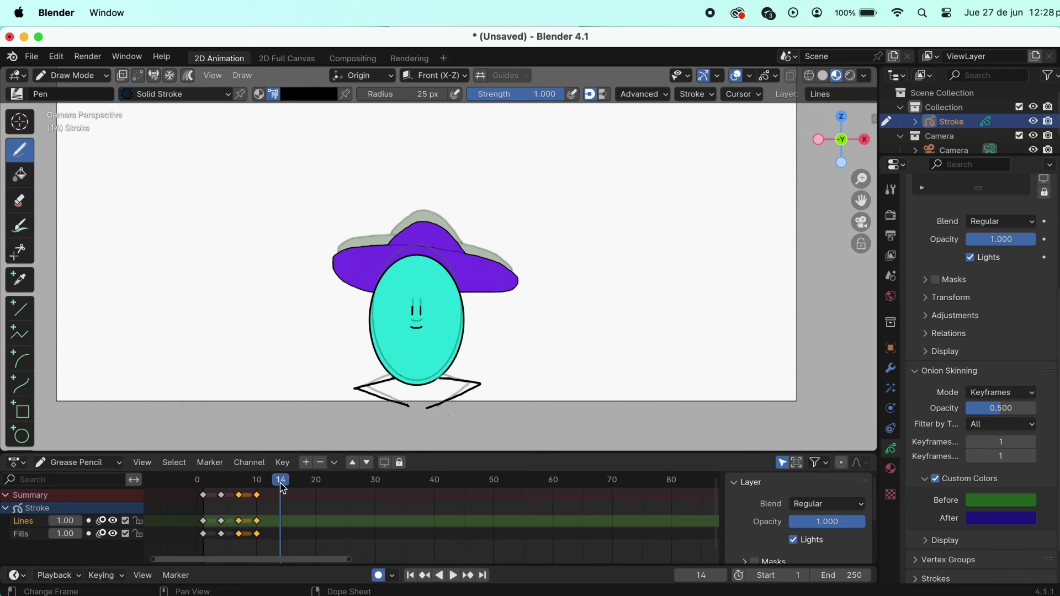
Key frame 14 on both layers and soft-erase the flat bent legs
left_click(261, 533)
key("i")
left_click(303, 310)
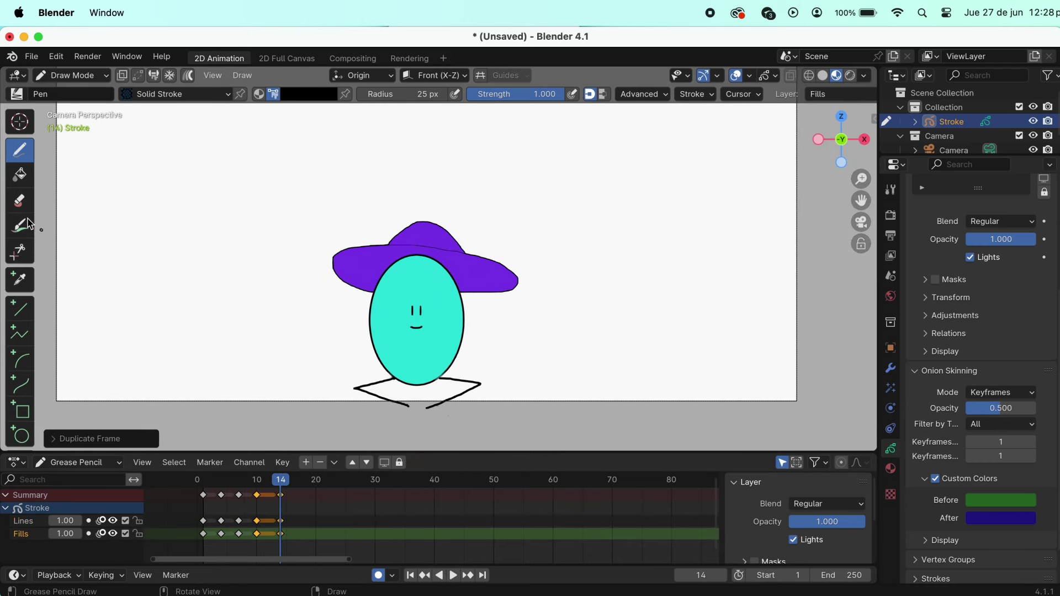
left_click(20, 201)
left_click_drag(358, 389, 449, 382)
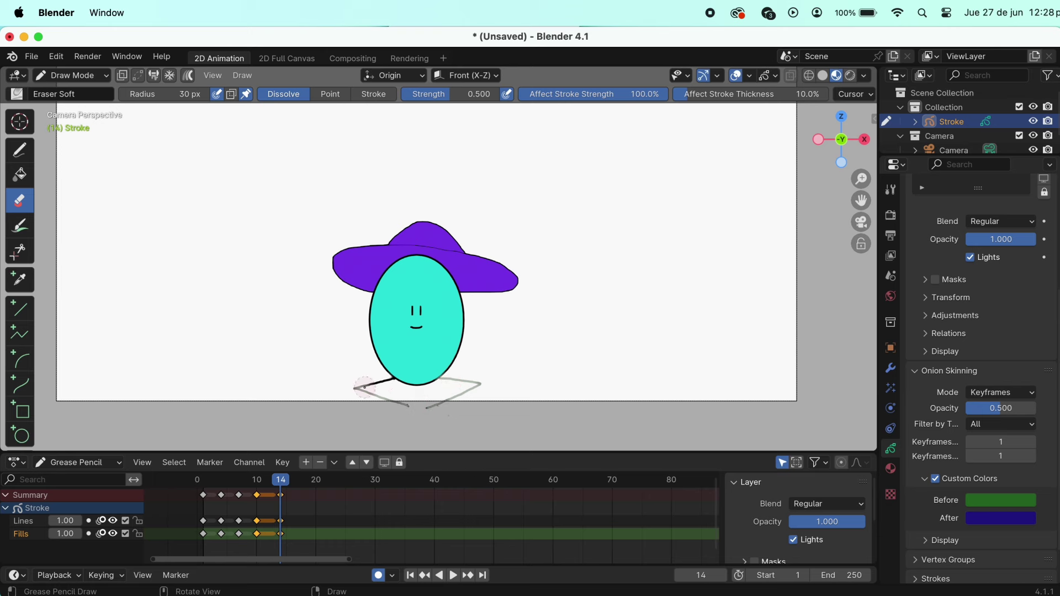
In Edit Mode, raise the character and stretch it narrower and taller
left_click(72, 75)
left_click(72, 107)
left_click_drag(308, 178, 552, 393)
mouse_move(426, 269)
left_mouse_down()
mouse_move(426, 237)
mouse_move(466, 232)
mouse_move(418, 237)
left_mouse_up()
left_click(19, 251)
left_click(19, 176)
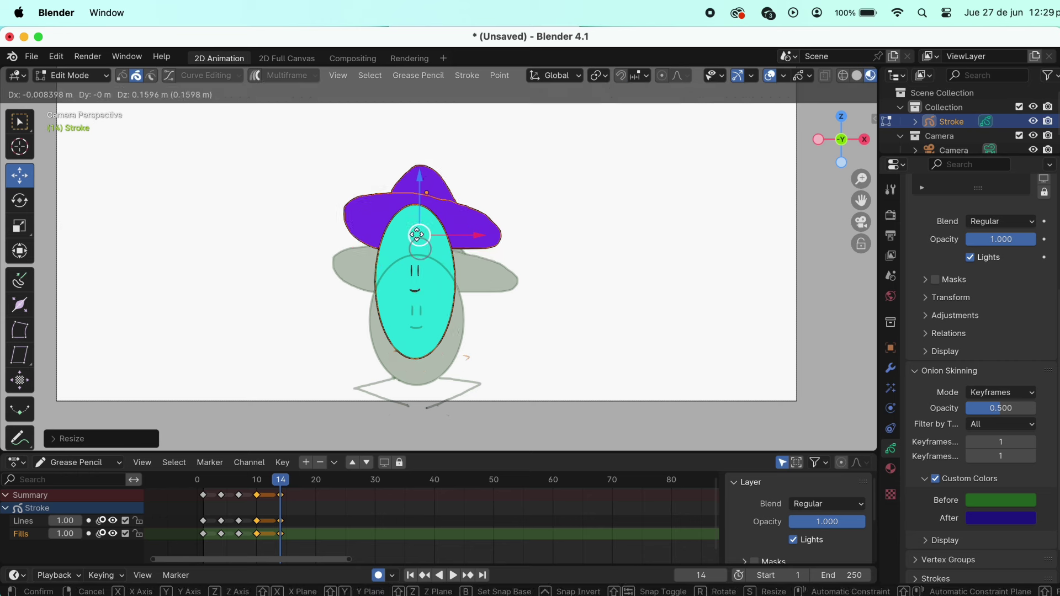
left_click(72, 75)
left_click(77, 140)
Play the animation back from the first frame
scroll(388, 359, "up", 1)
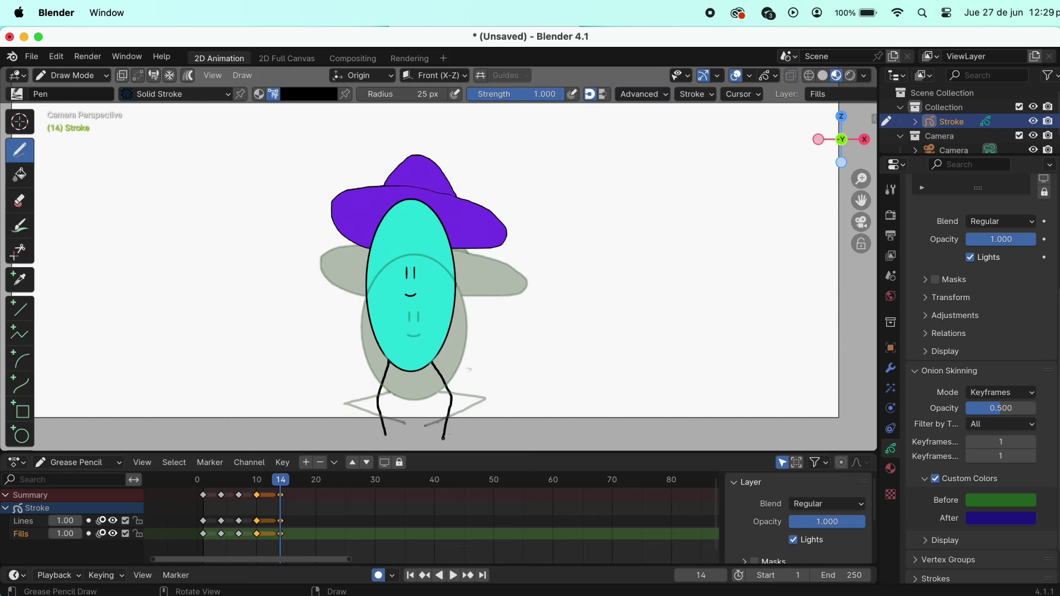
scroll(391, 241, "down", 1)
left_click(209, 486)
key("space")
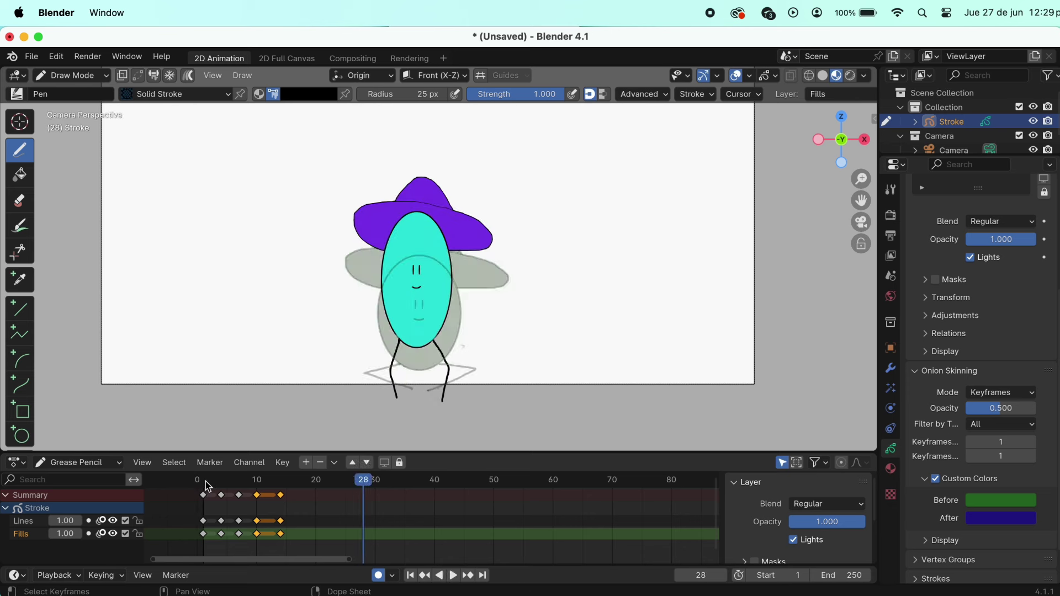
Add a keyframe on all layers at frame 18 and raise the character's strokes
scroll(837, 215, "down", 2)
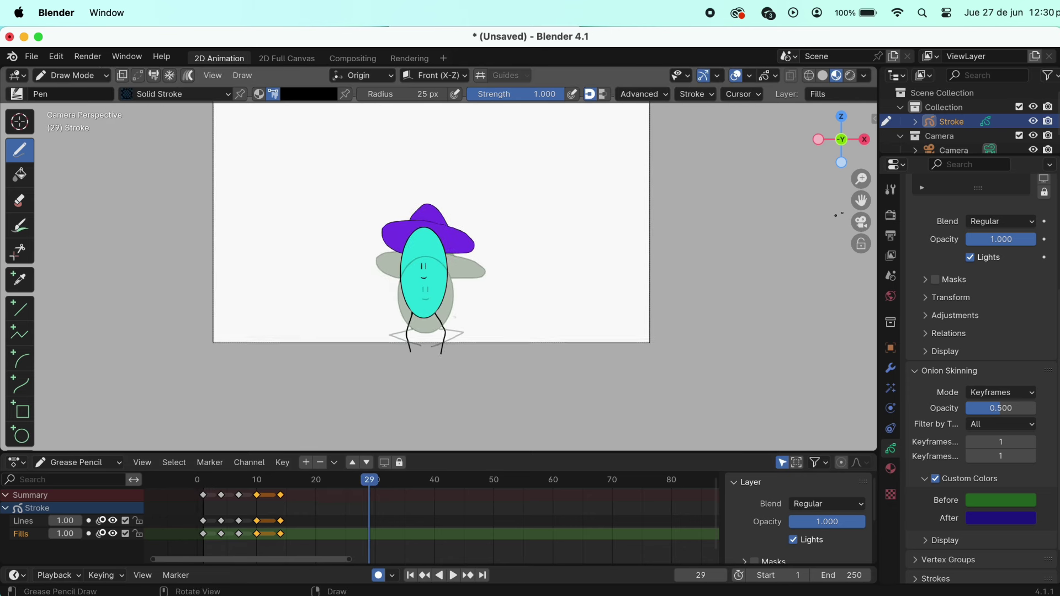
scroll(837, 215, "up", 2)
left_click(306, 488)
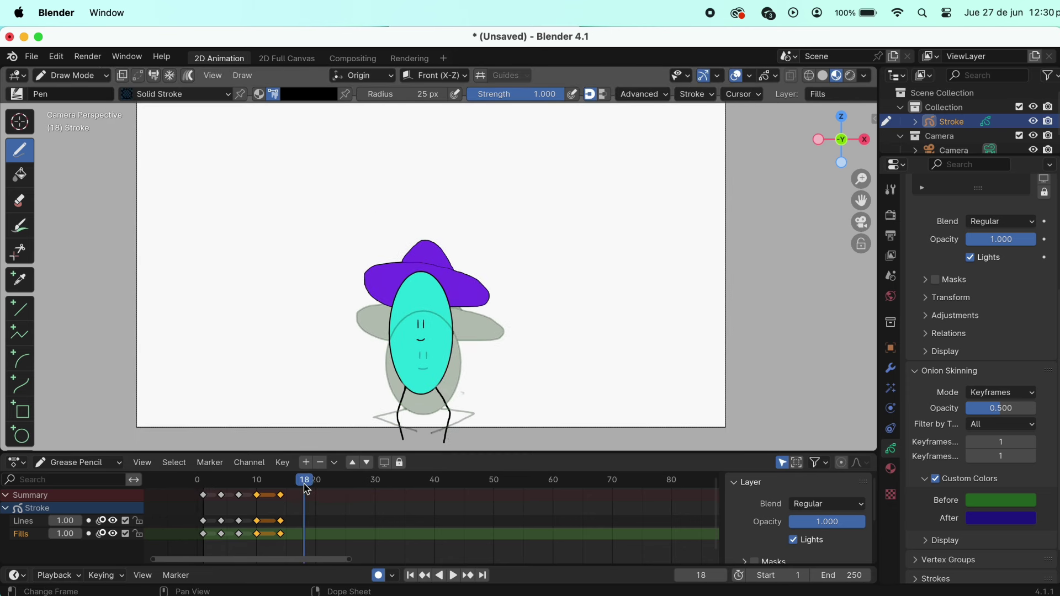
key("i")
left_click(312, 352)
left_click(20, 201)
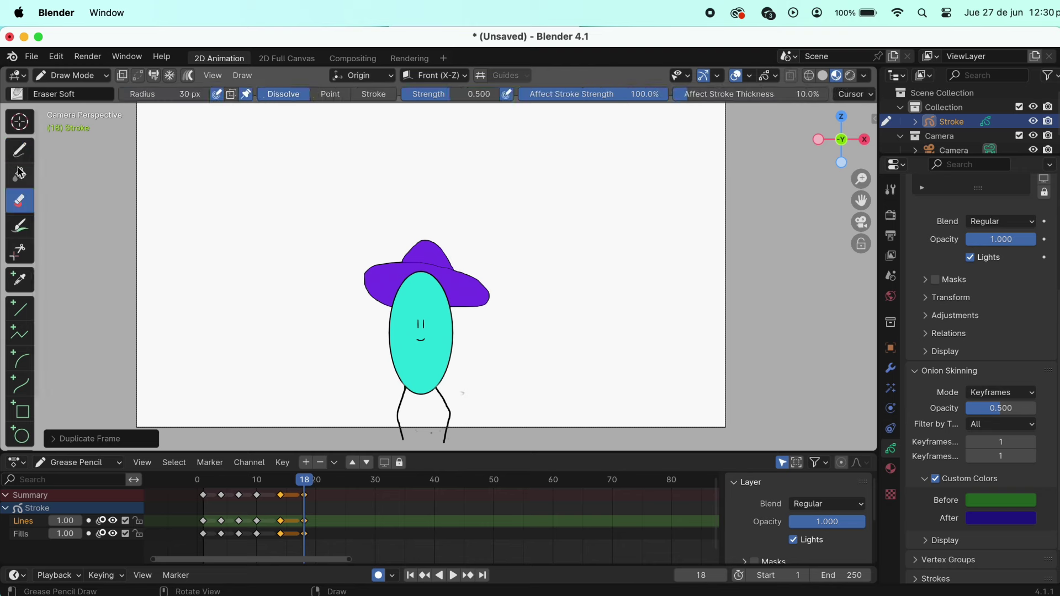
key("Tab")
mouse_move(425, 308)
left_mouse_down()
mouse_move(425, 228)
mouse_move(461, 228)
mouse_move(429, 226)
left_mouse_up()
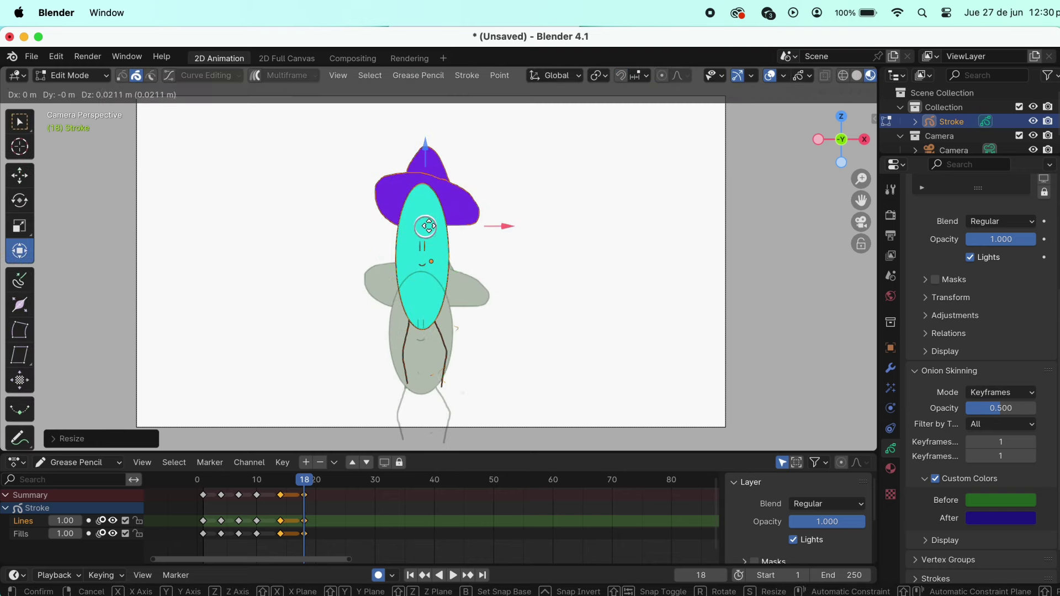
left_click(72, 75)
left_click(83, 135)
At frame 22, lift the character higher and scale it narrower
left_click(291, 486)
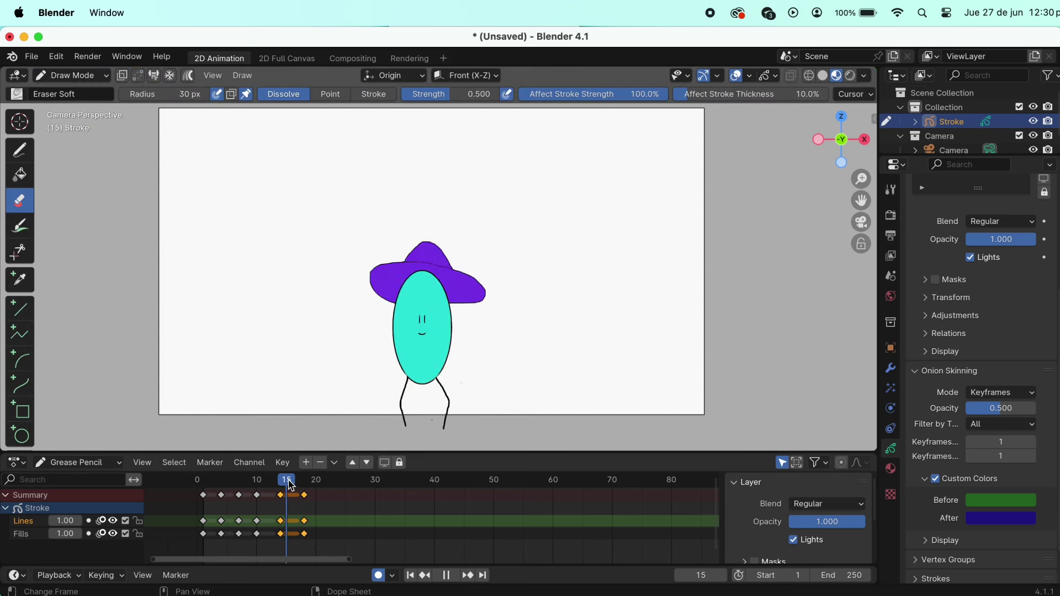
left_click_drag(297, 484, 327, 483)
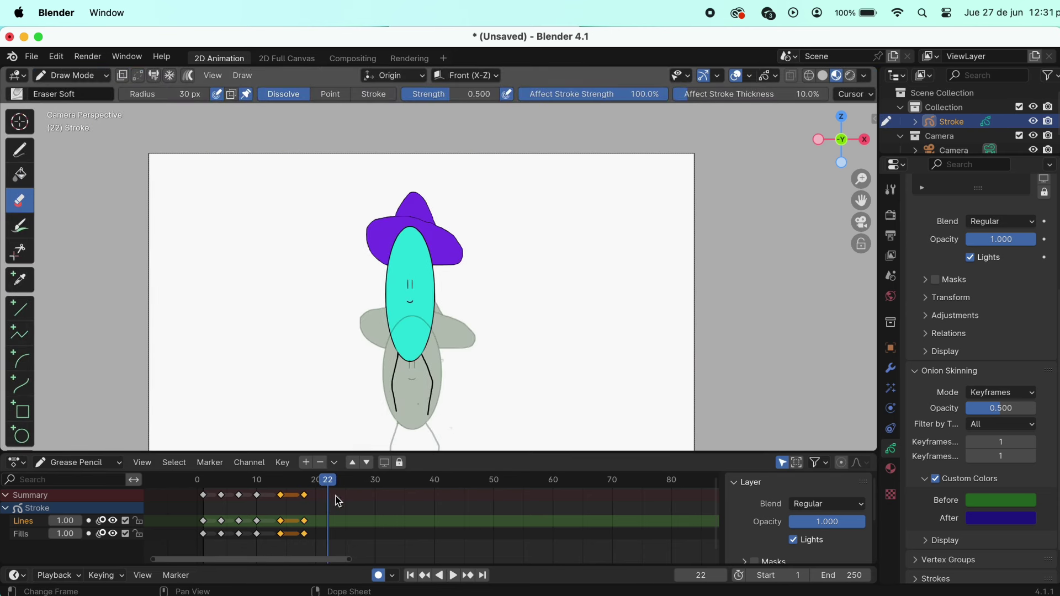
left_click(72, 75)
left_click(66, 110)
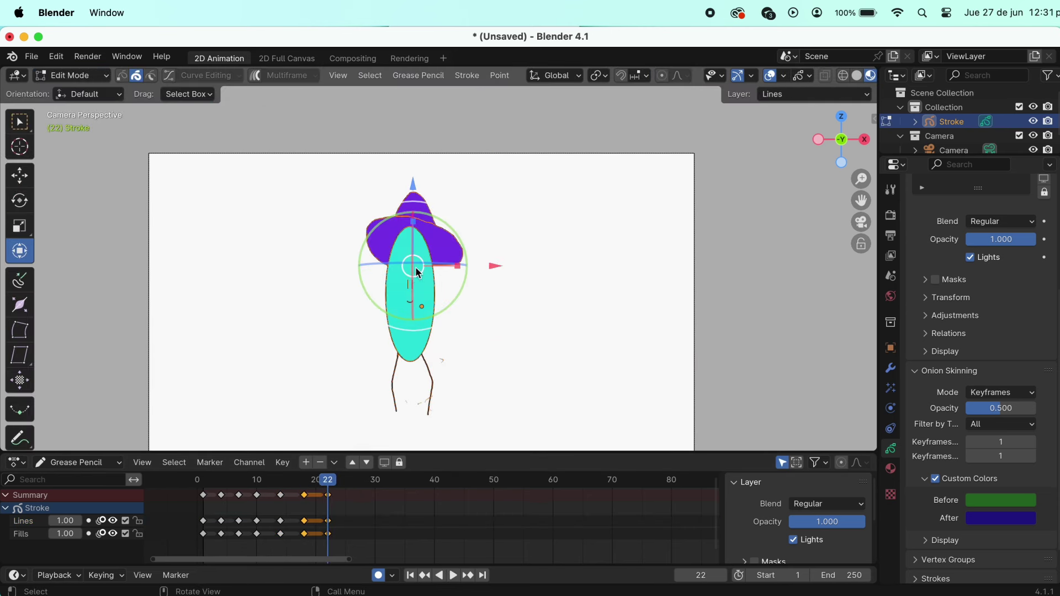
left_click_drag(415, 267, 416, 124)
left_click(417, 125)
scroll(434, 170, "down", 2)
key("s")
left_click(430, 195)
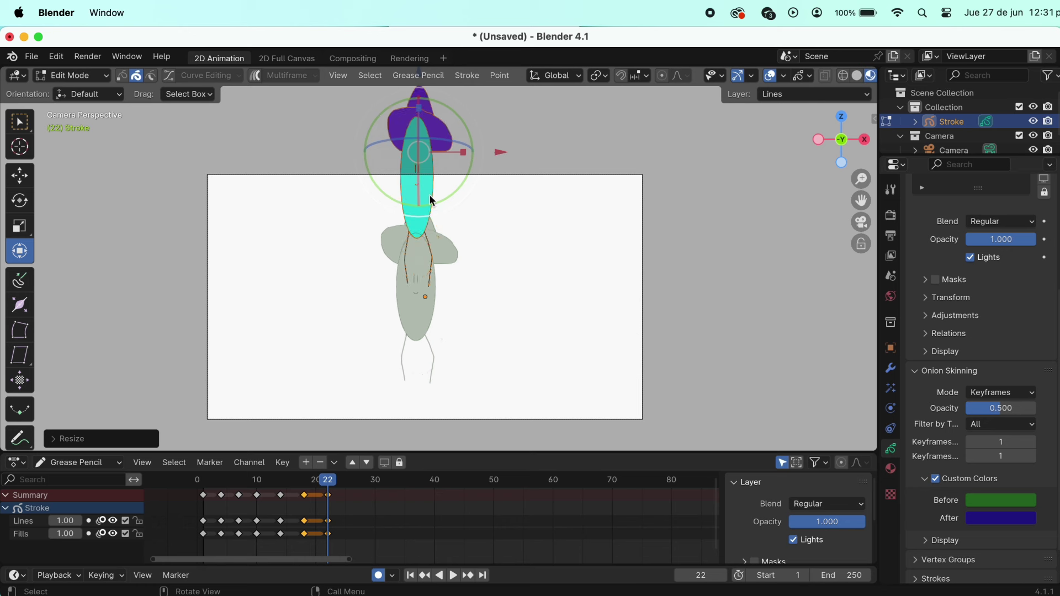
At frame 26, lift the character up above the top of the frame
left_click_drag(308, 481, 352, 481)
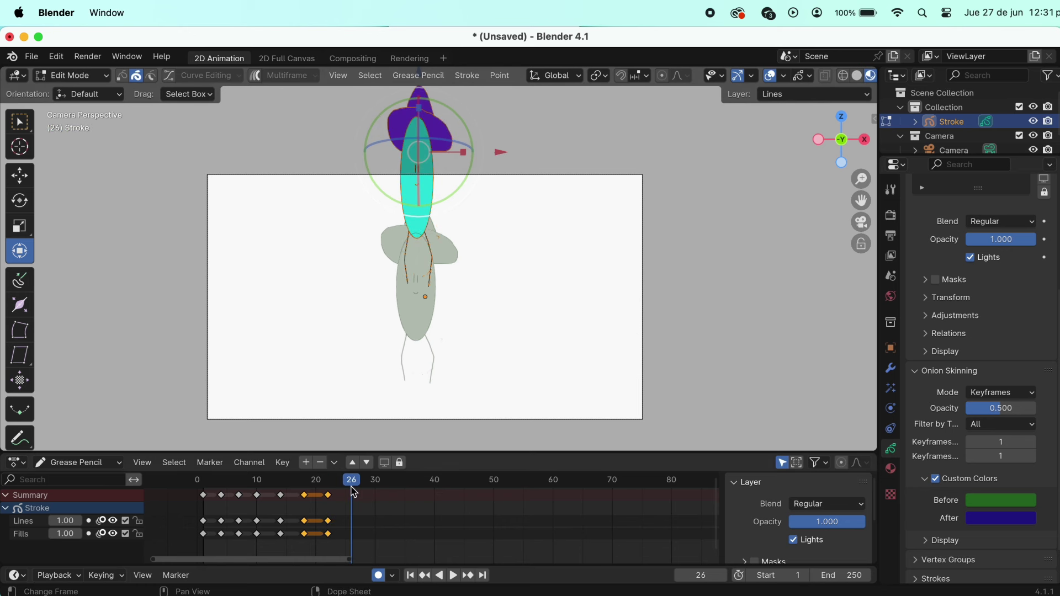
left_click_drag(417, 208, 421, 86)
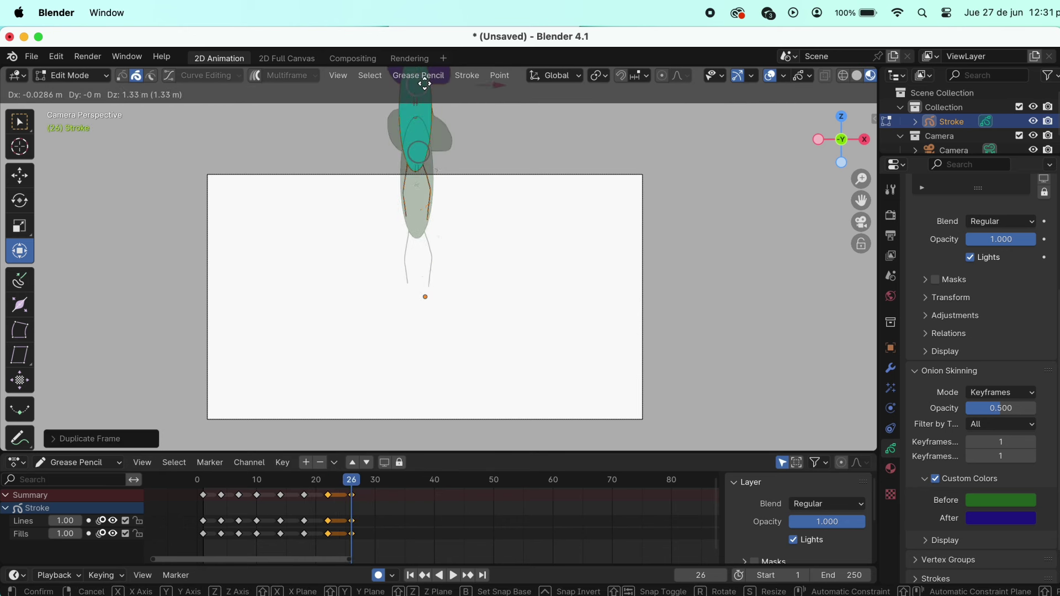
left_click(376, 481)
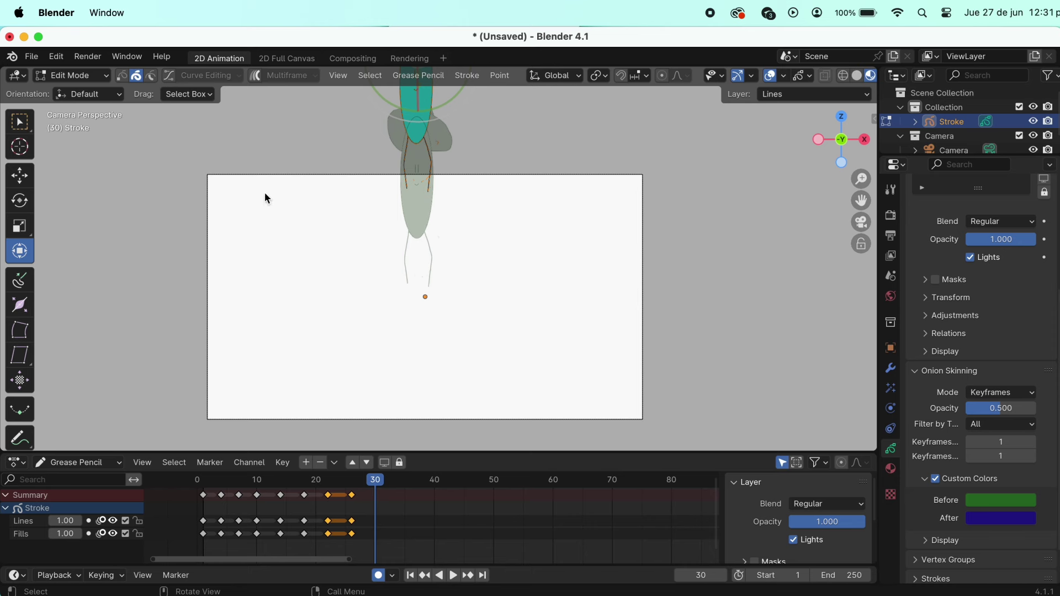
Set the animation's end frame to 30
left_click(353, 533)
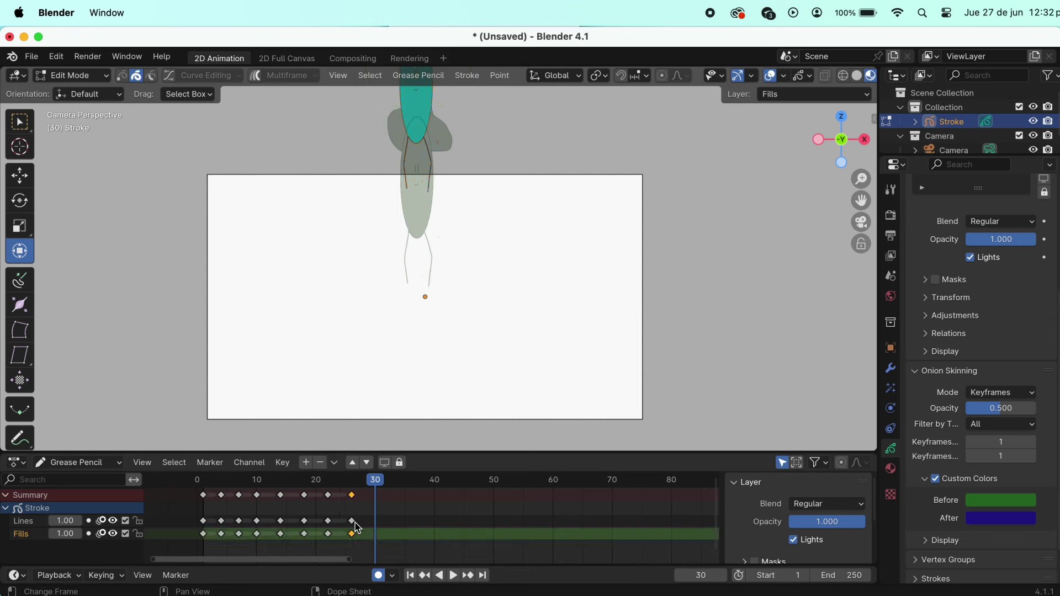
double_click(828, 575)
type("30")
key("Return")
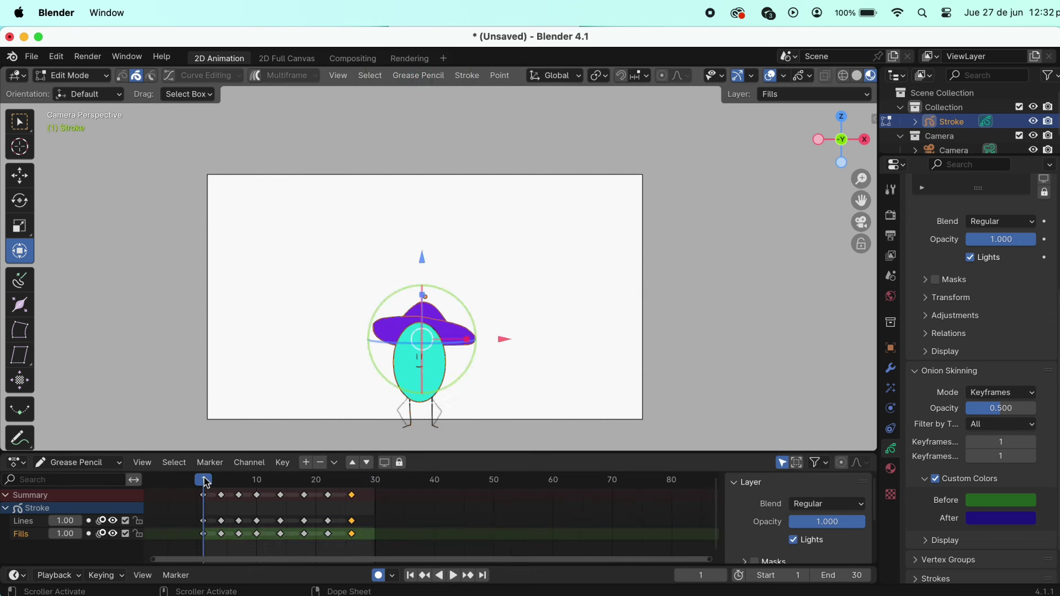
key("space")
key("space")
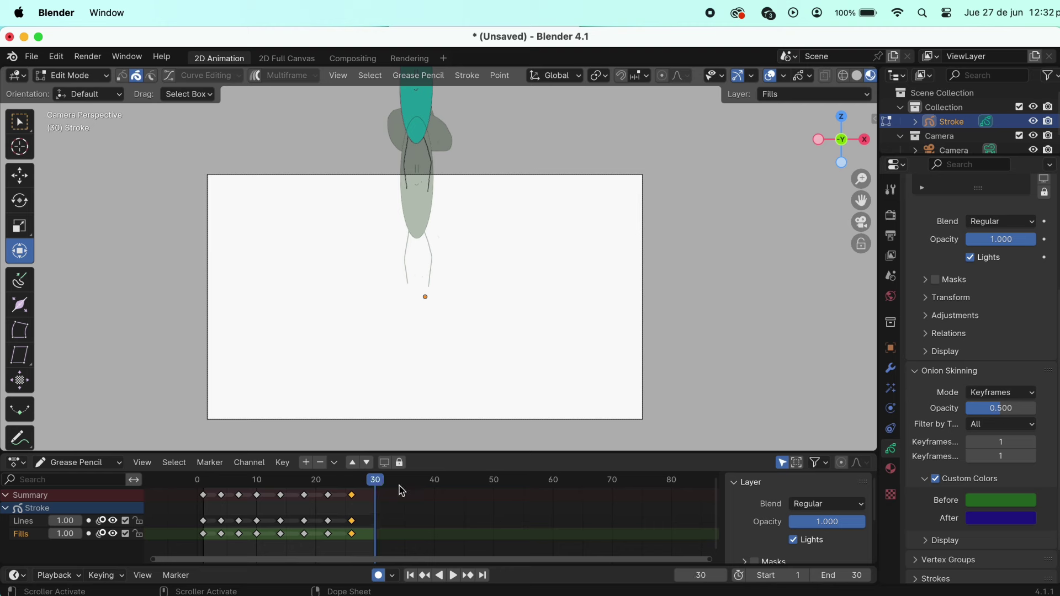
Add a keyframe at frame 30 and move all strokes above the frame
key("i")
left_click(430, 321)
scroll(166, 133, "up", 5)
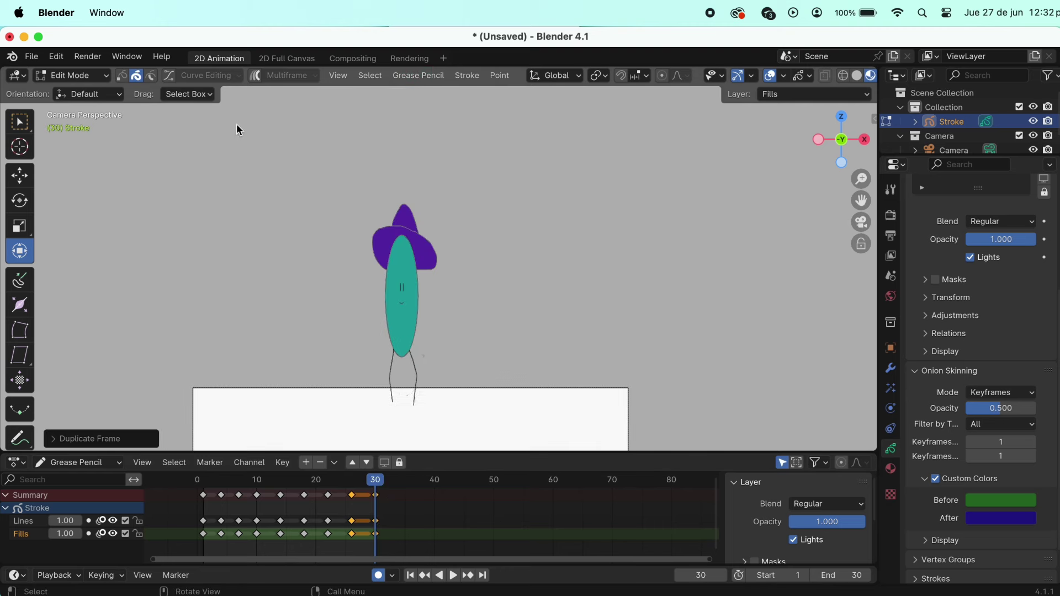
key("shift+space")
key("g")
left_click_drag(403, 274, 403, 218)
left_click(403, 218)
Rewind to the first frame and play the animation in camera view
key("shift+Left")
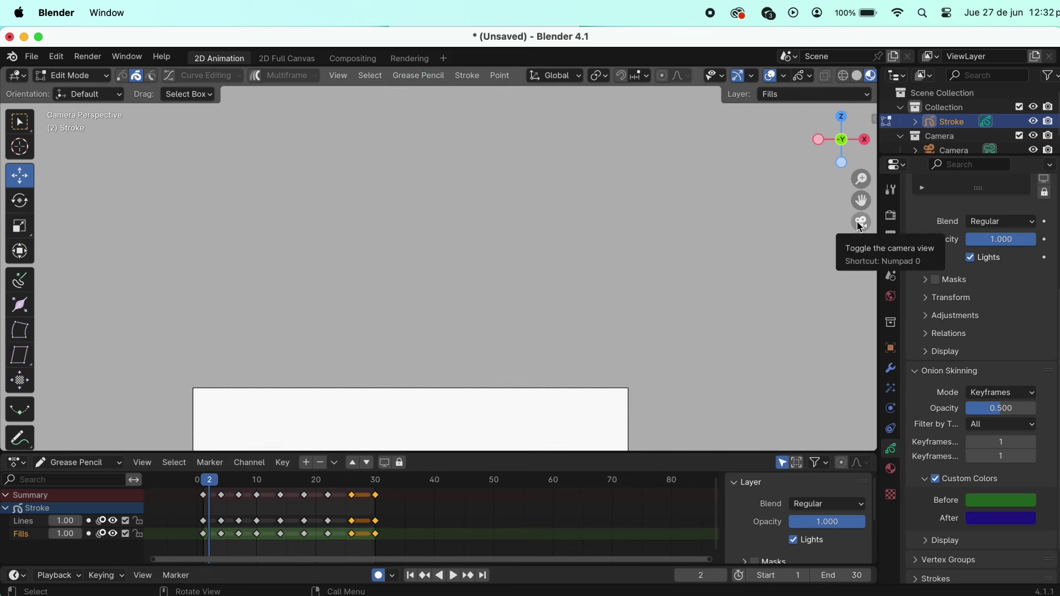
left_click(861, 222)
key("space")
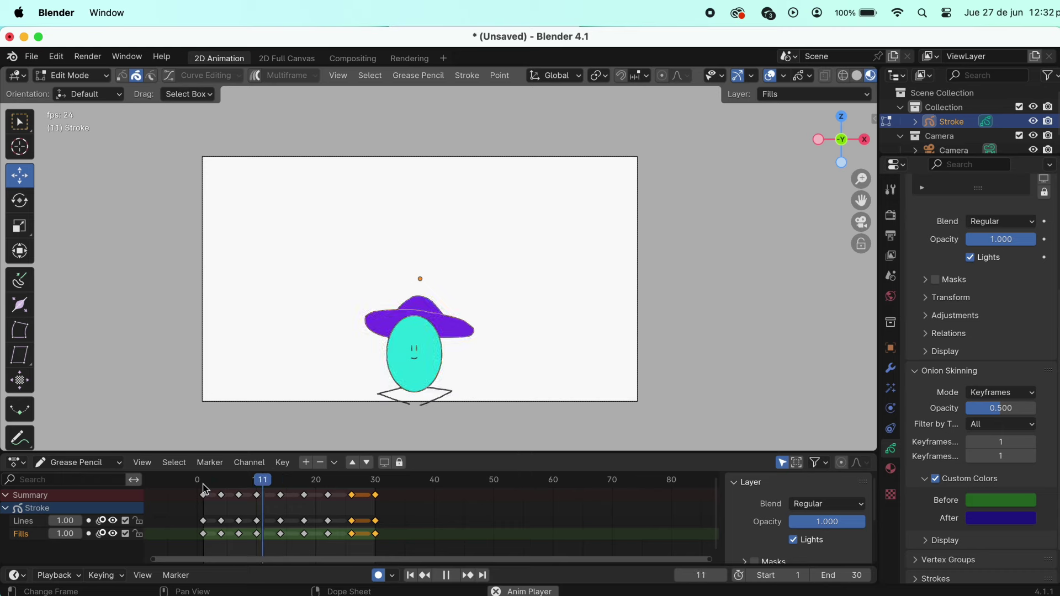